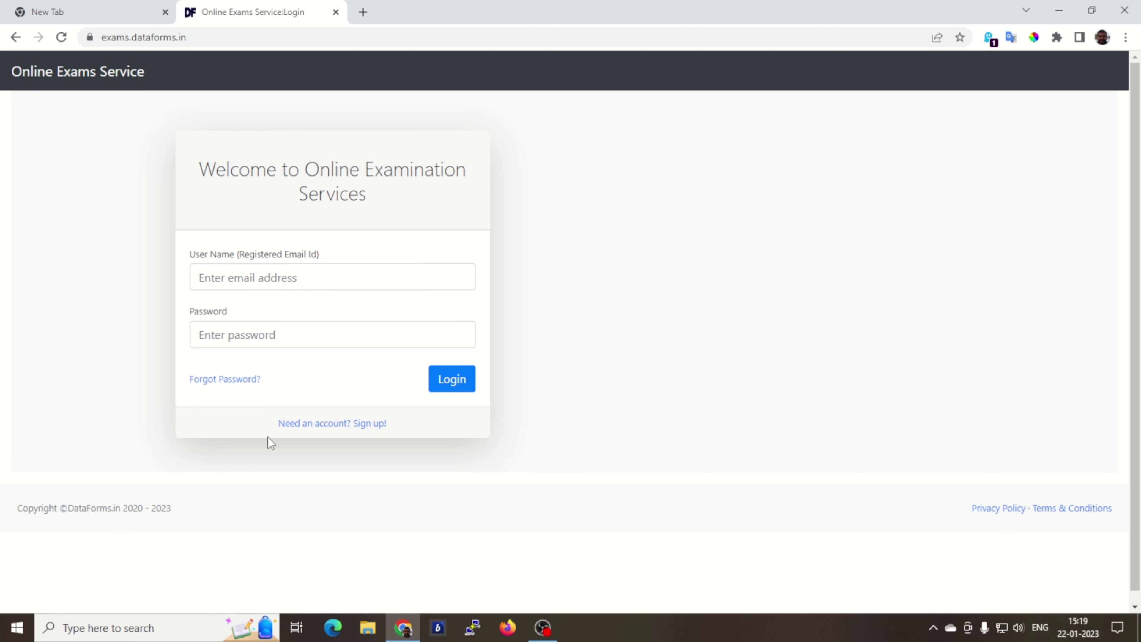
Step: Open the sign-up form and enter the full name, e-mail, mobile number, password and subscription code
left_click(327, 428)
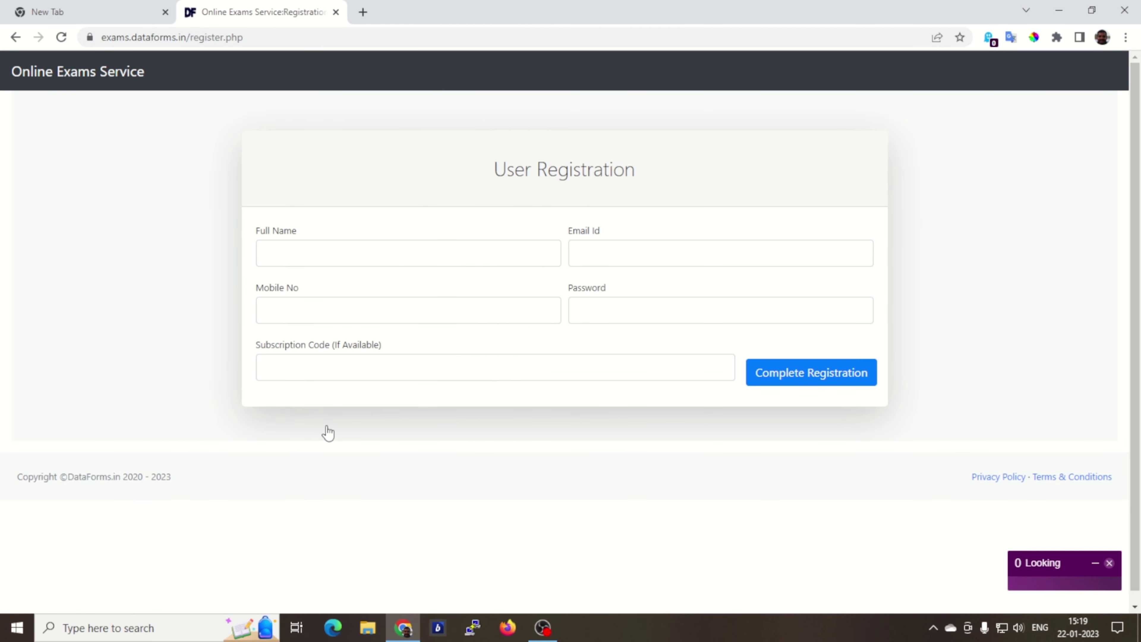
left_click(306, 253)
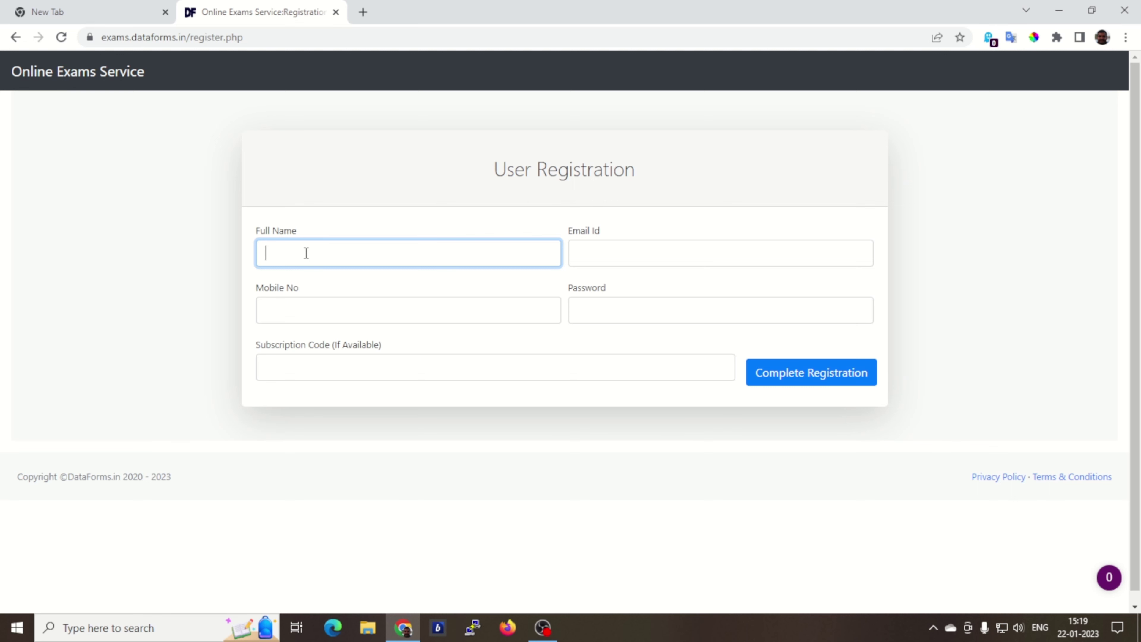
type("Alpha")
key("Tab")
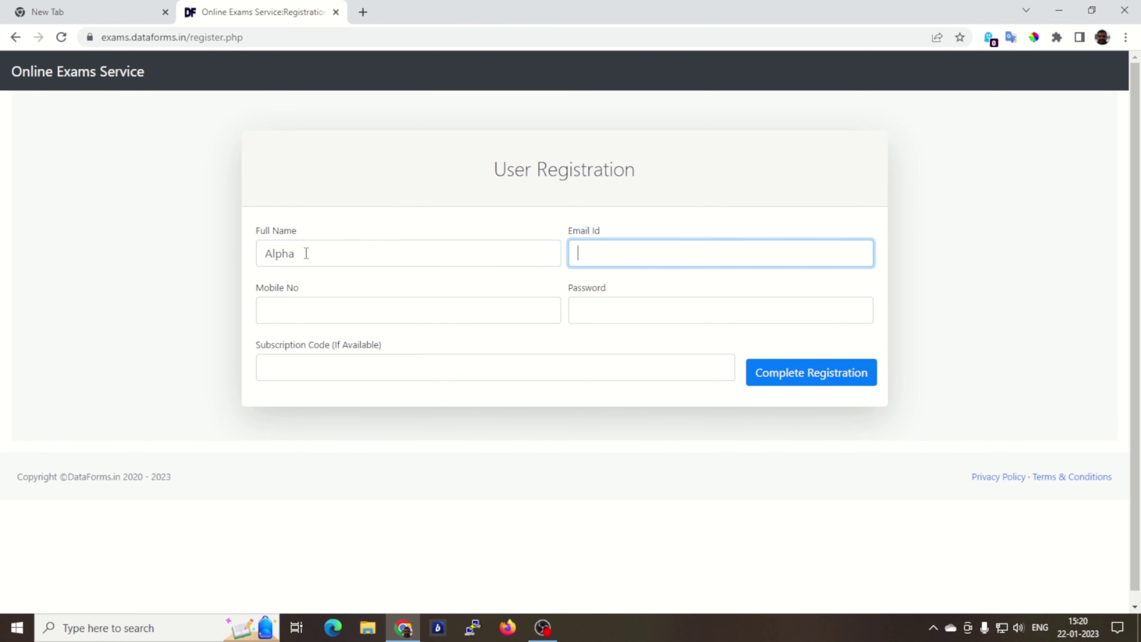
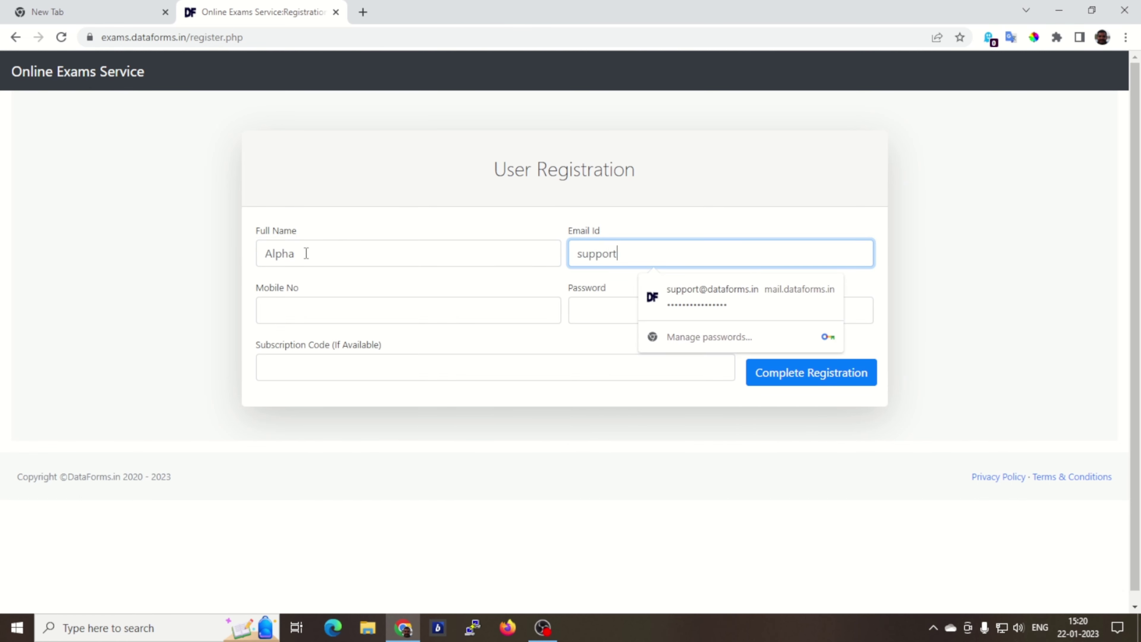
key("Tab")
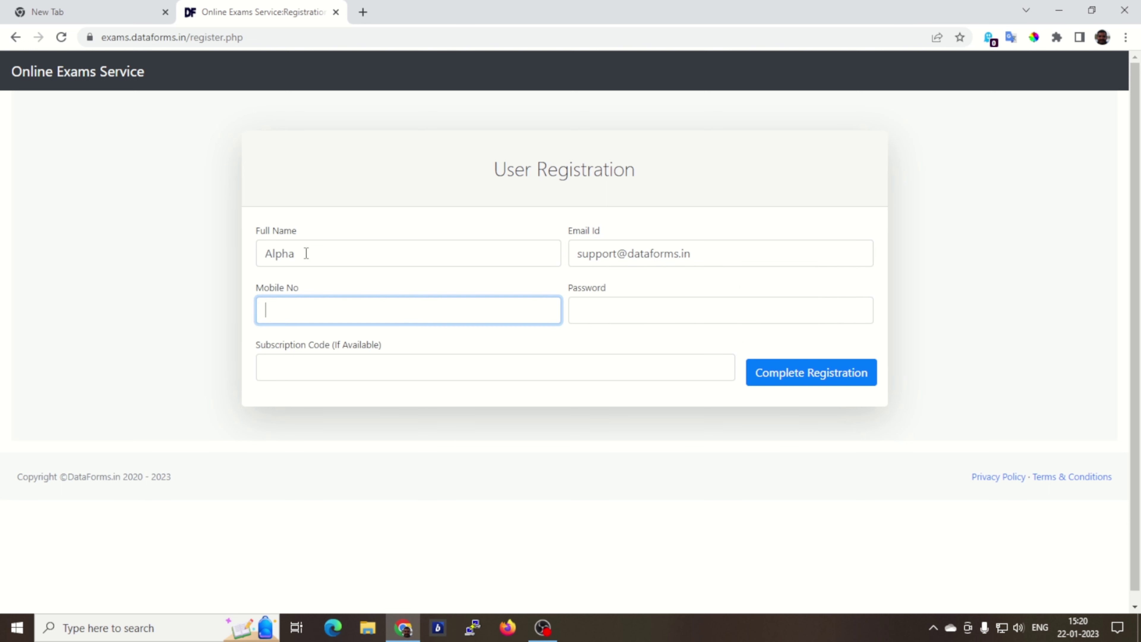
key("Tab")
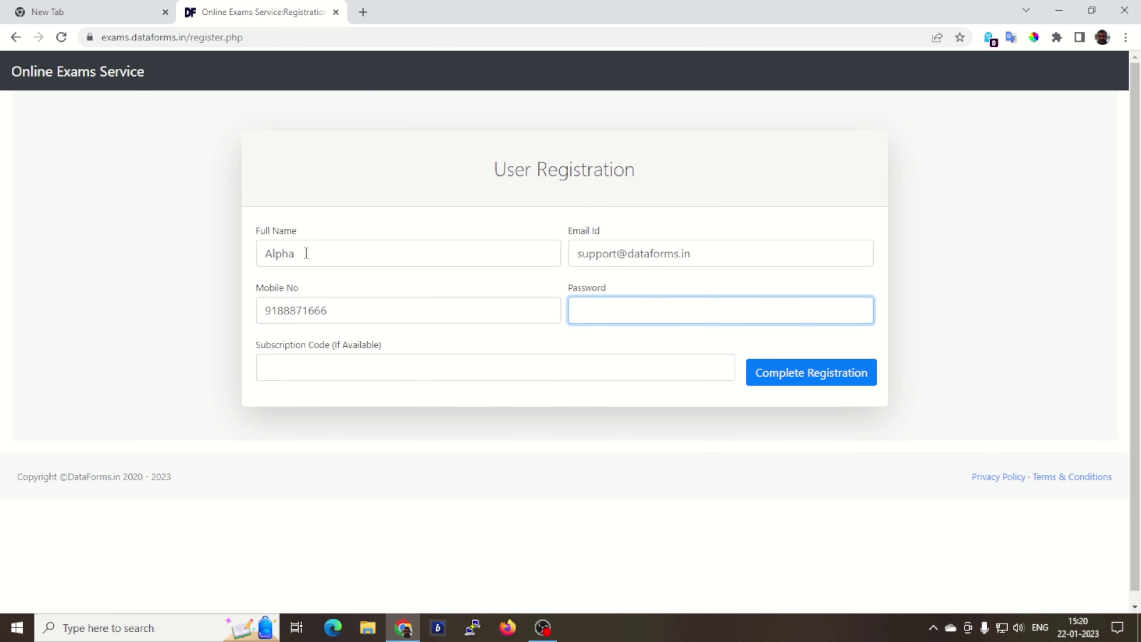
type("*********")
key("Tab")
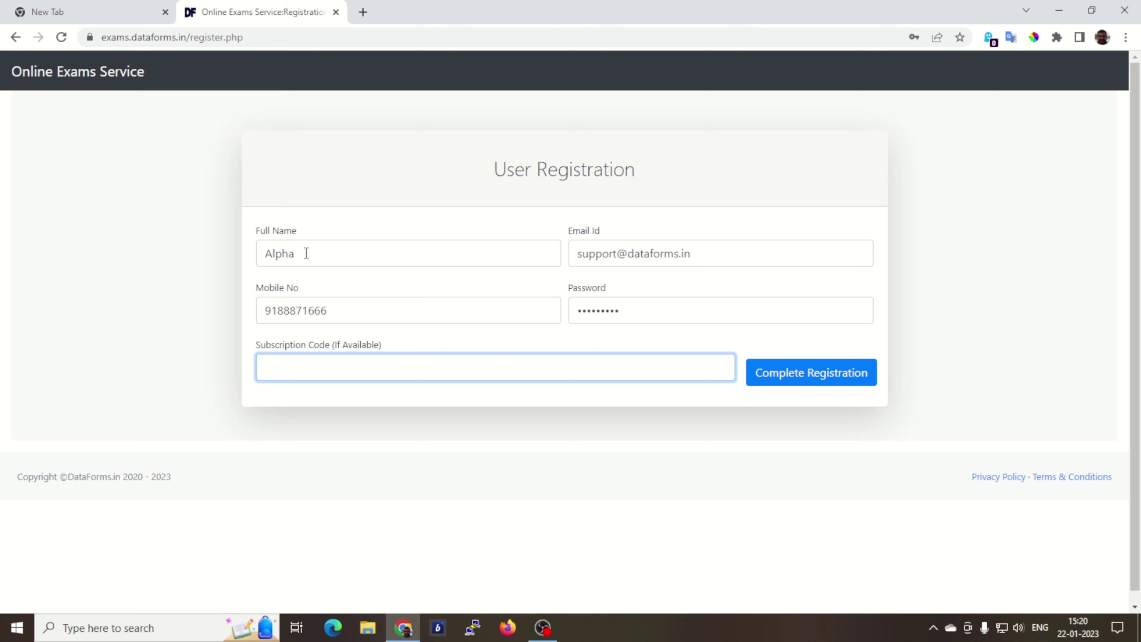
type("DEMO")
Step: Complete the registration, then launch Microsoft Edge to check for the verification mail
left_click(812, 380)
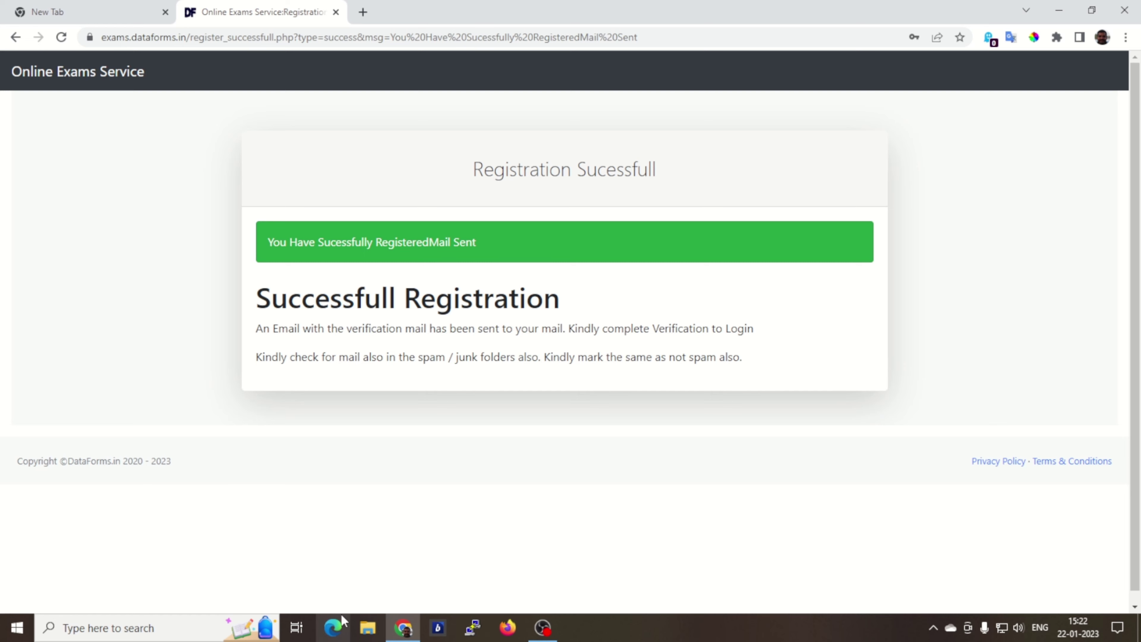
left_click(333, 631)
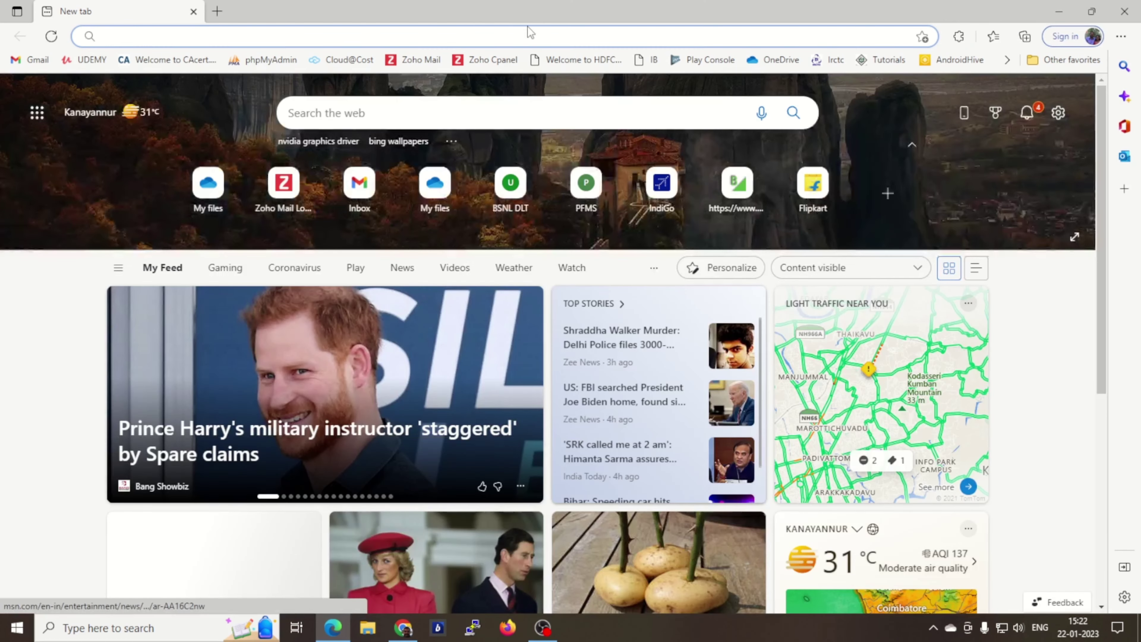
Step: In Zoho Mail, open the Online Examination Service verification e-mail, copy its link, and minimize Edge
left_click(417, 58)
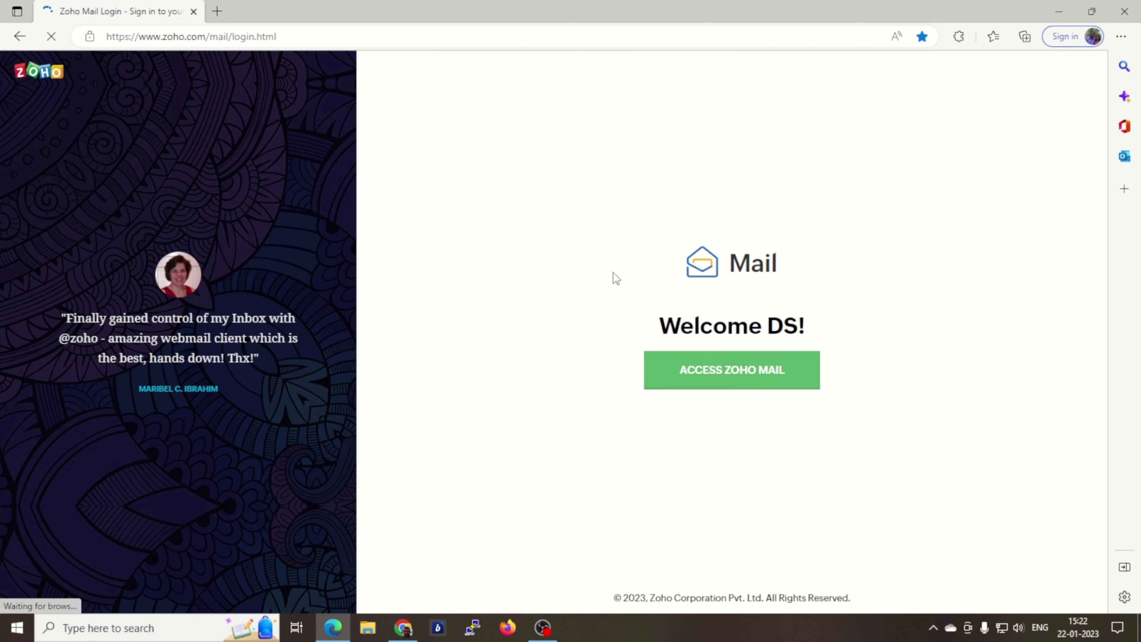
left_click(734, 380)
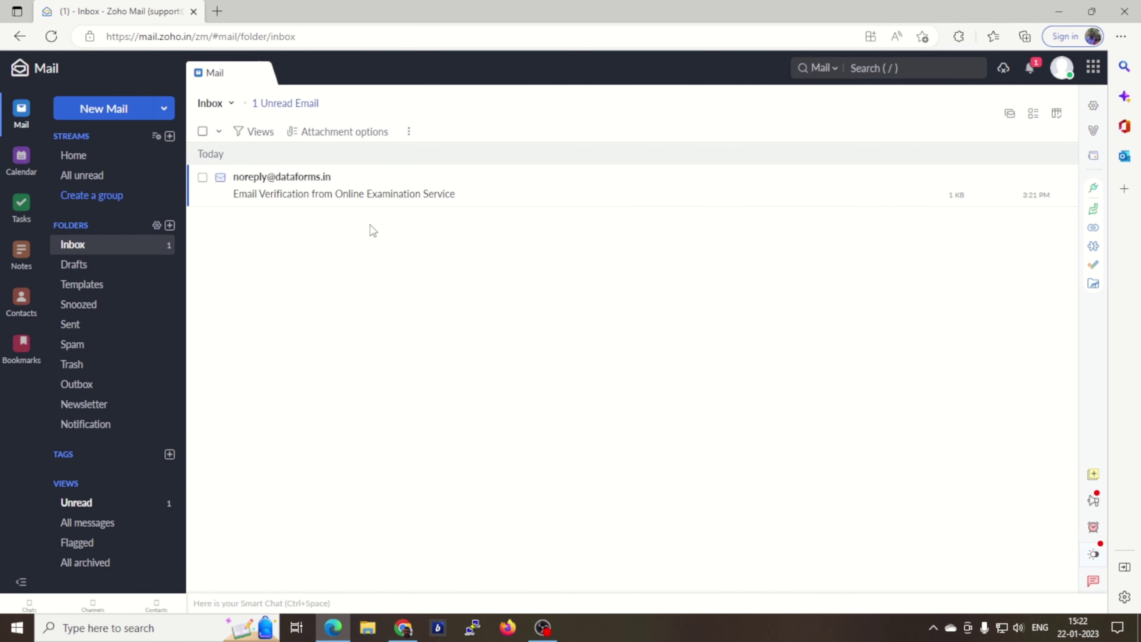
left_click(319, 196)
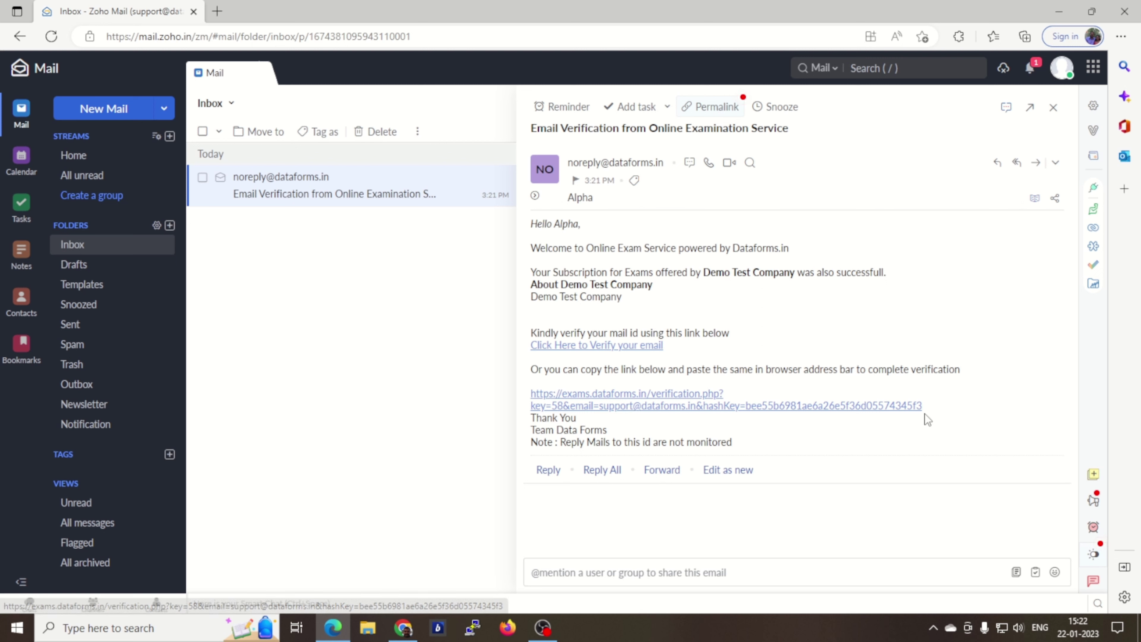
left_click_drag(929, 407, 528, 394)
key("ctrl+c")
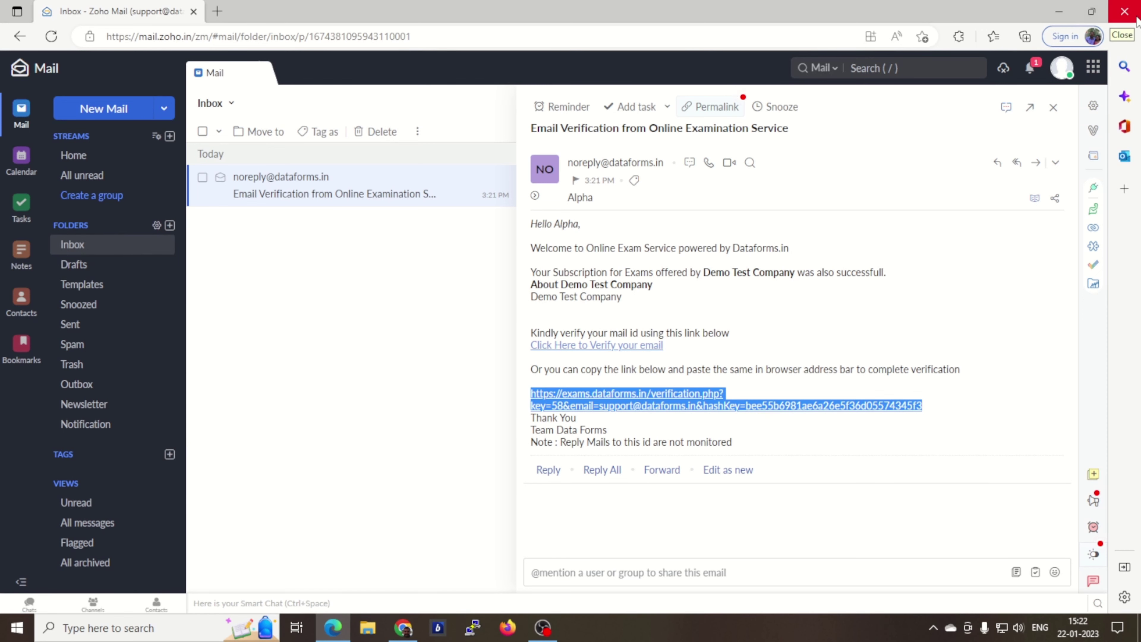
left_click(1058, 17)
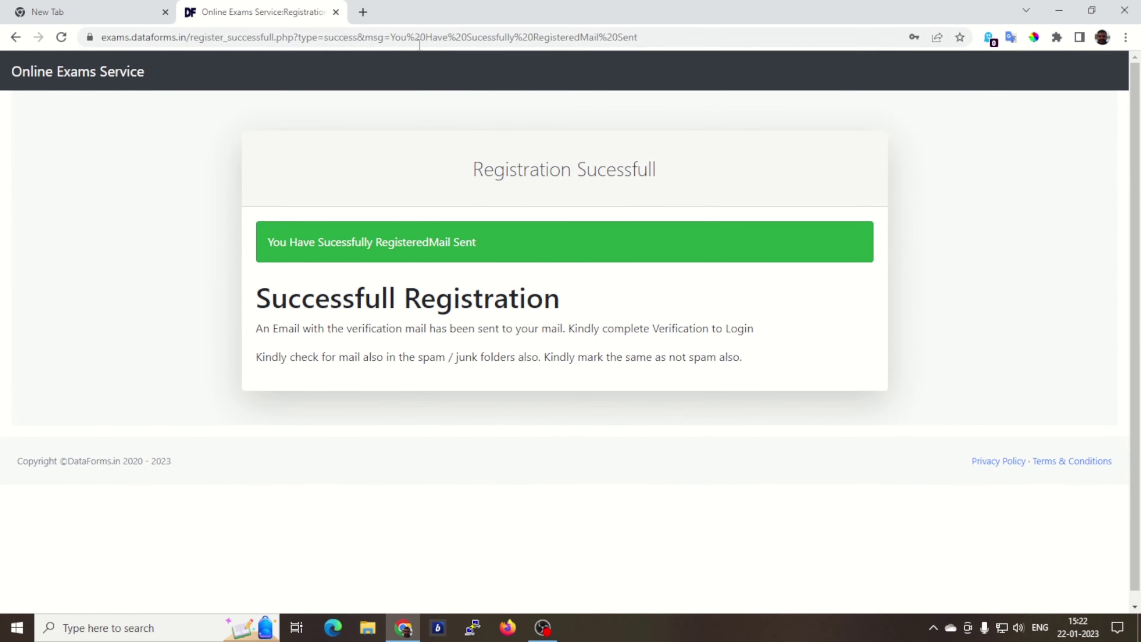
Step: Load the copied verification link in a new Chrome tab to verify the account
left_click(363, 12)
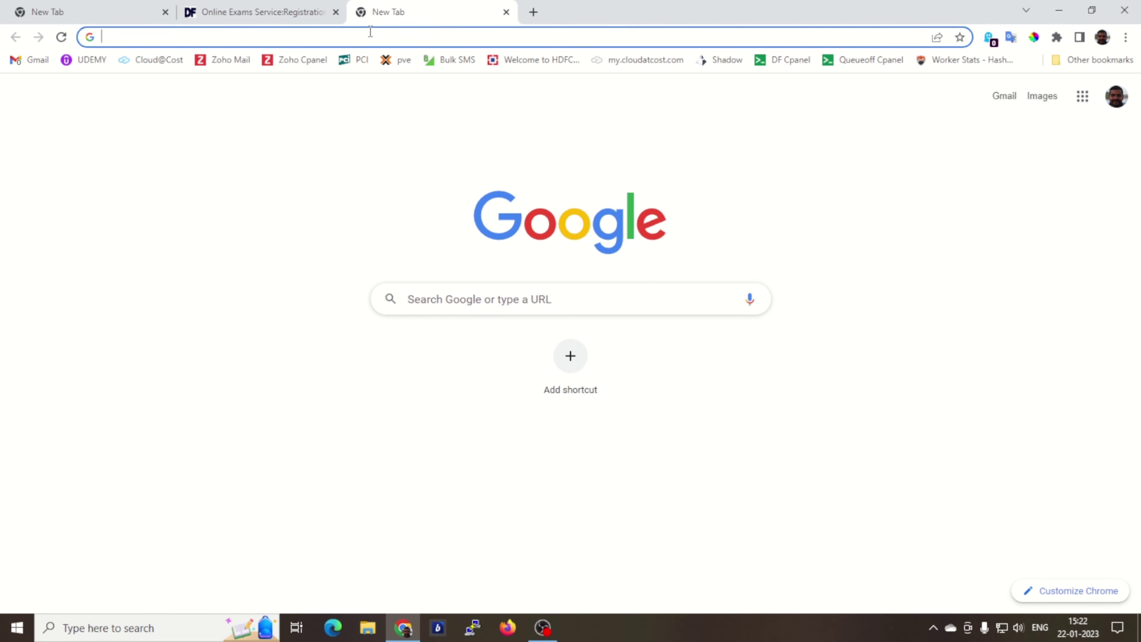
key("ctrl+v")
key("Return")
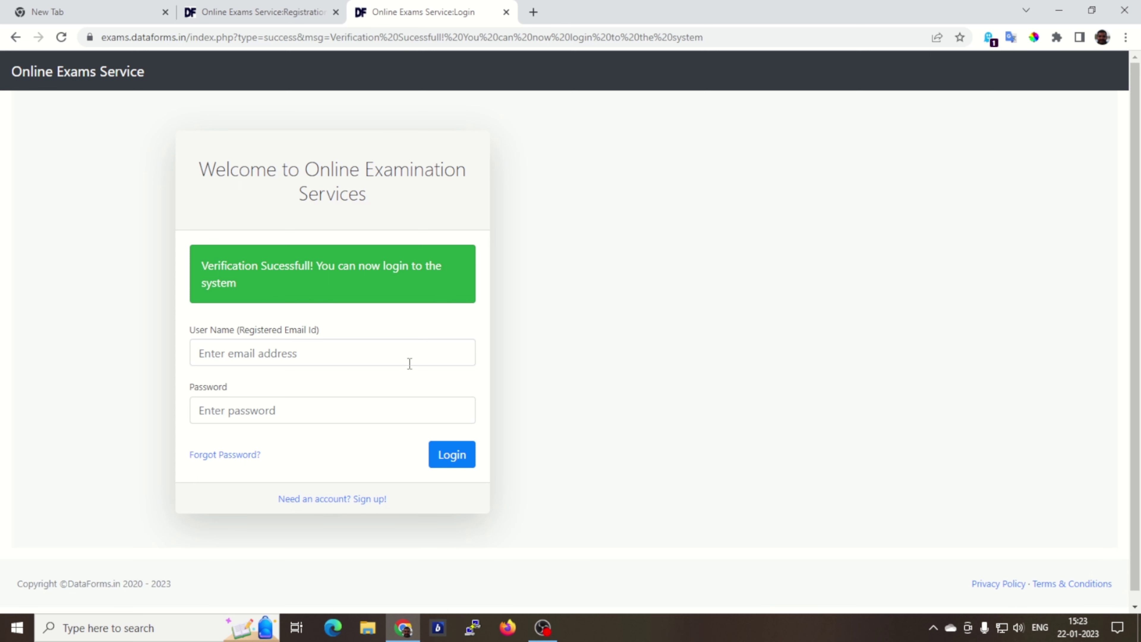
Step: Sign in with the registered e-mail as user name and the account password
left_click(348, 354)
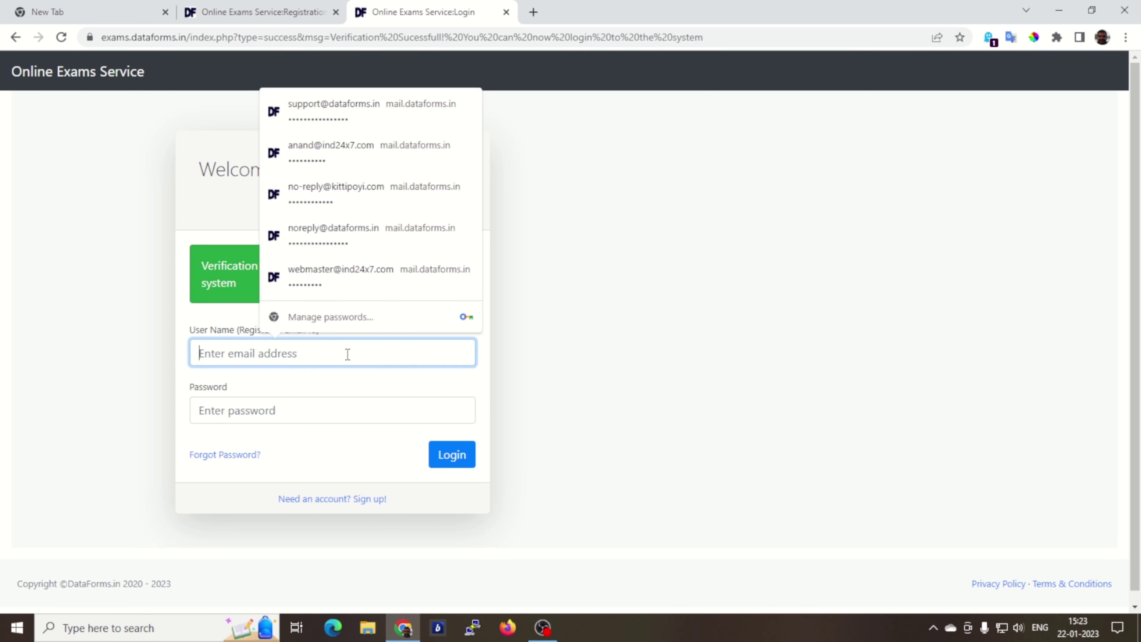
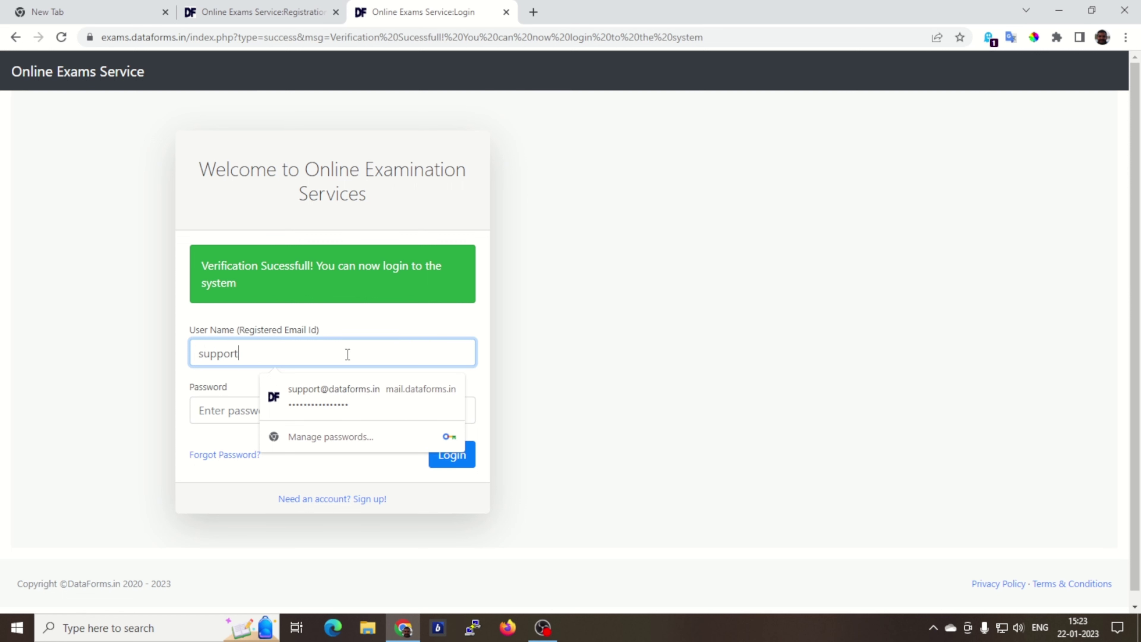
key("Tab")
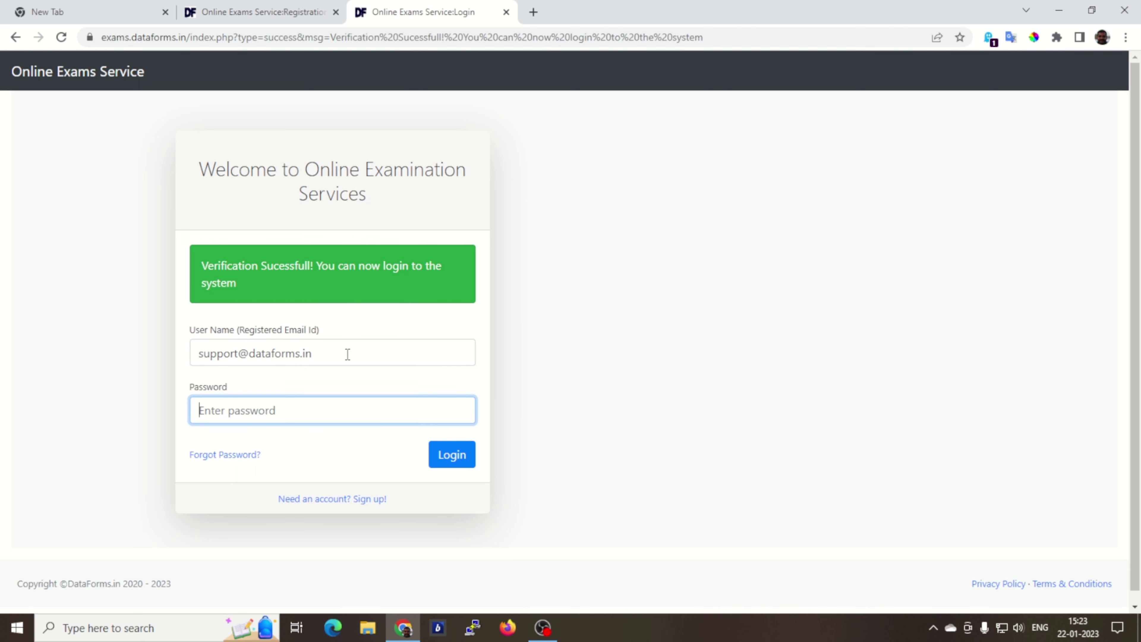
type("••••••••")
left_click(452, 458)
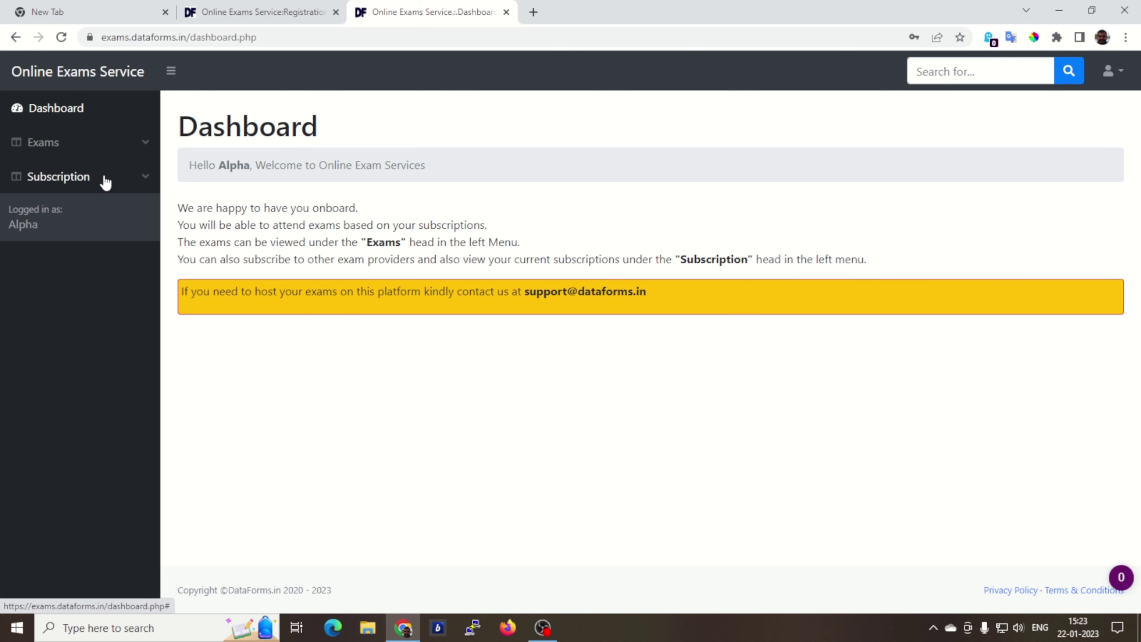
Step: Confirm Demo Test Company under Subscribed, then list the available exams: Demo Test, demo1 and PHP Exam
left_click(145, 180)
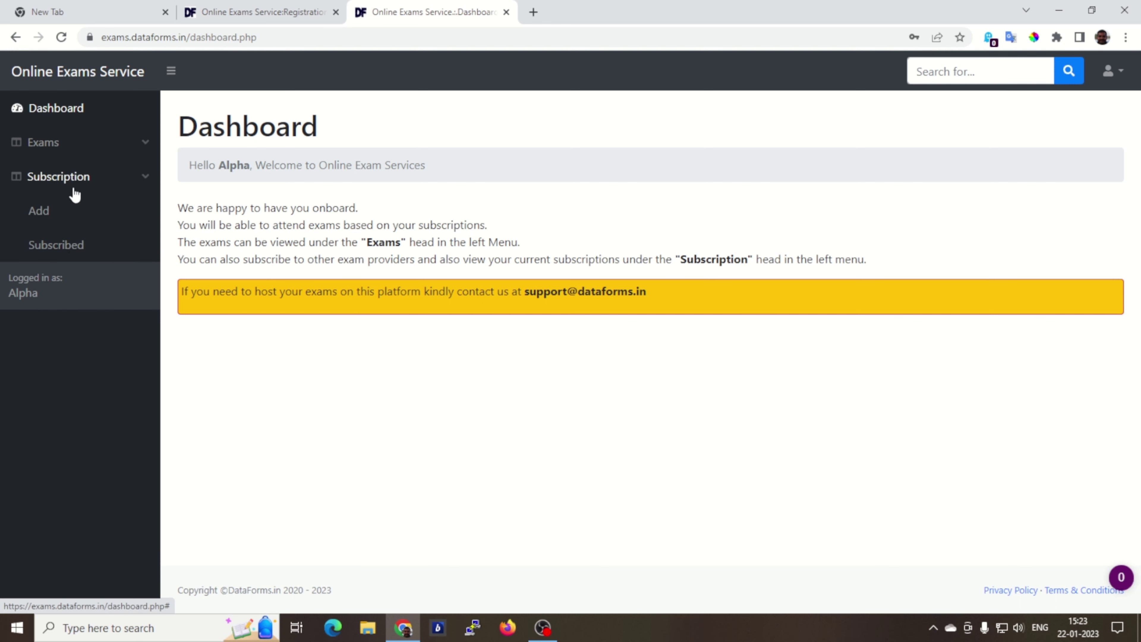
left_click(60, 250)
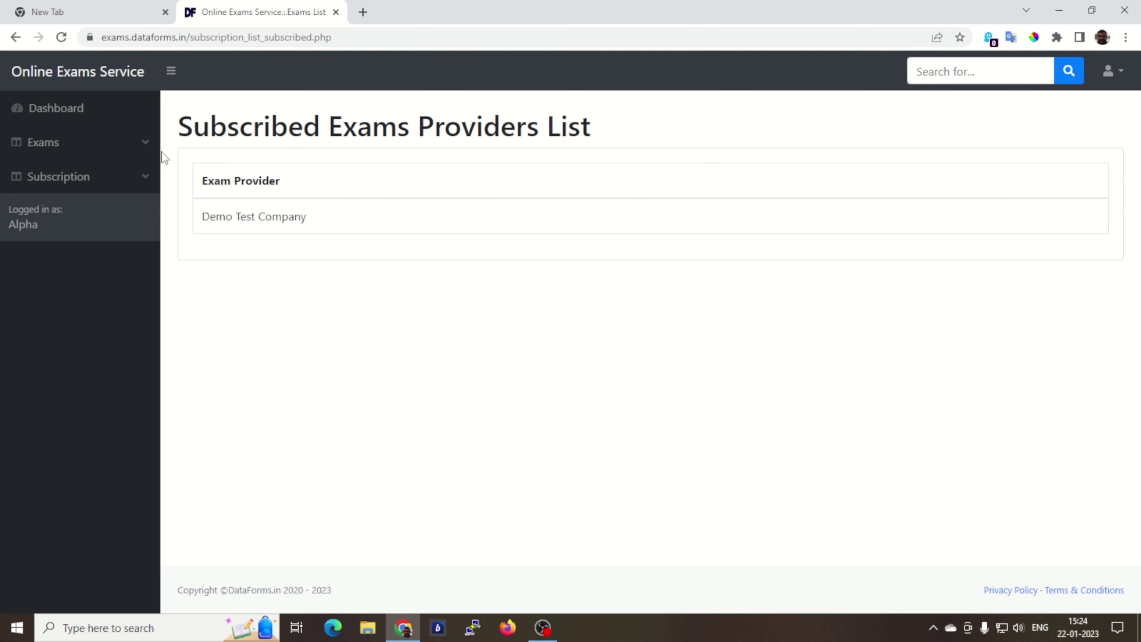
left_click(143, 148)
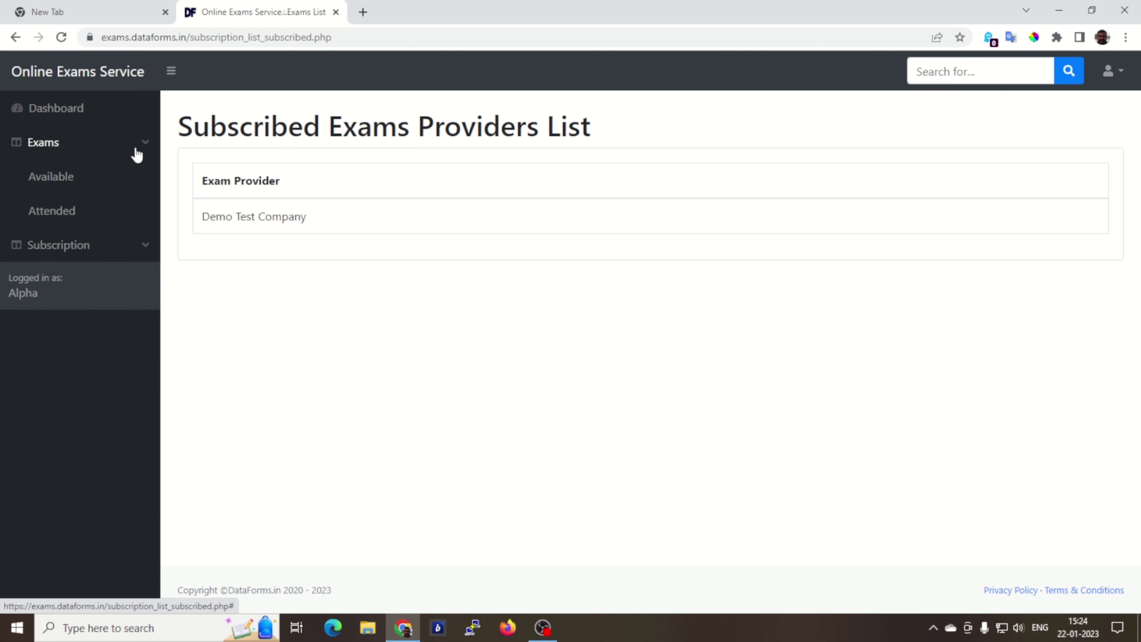
left_click(58, 184)
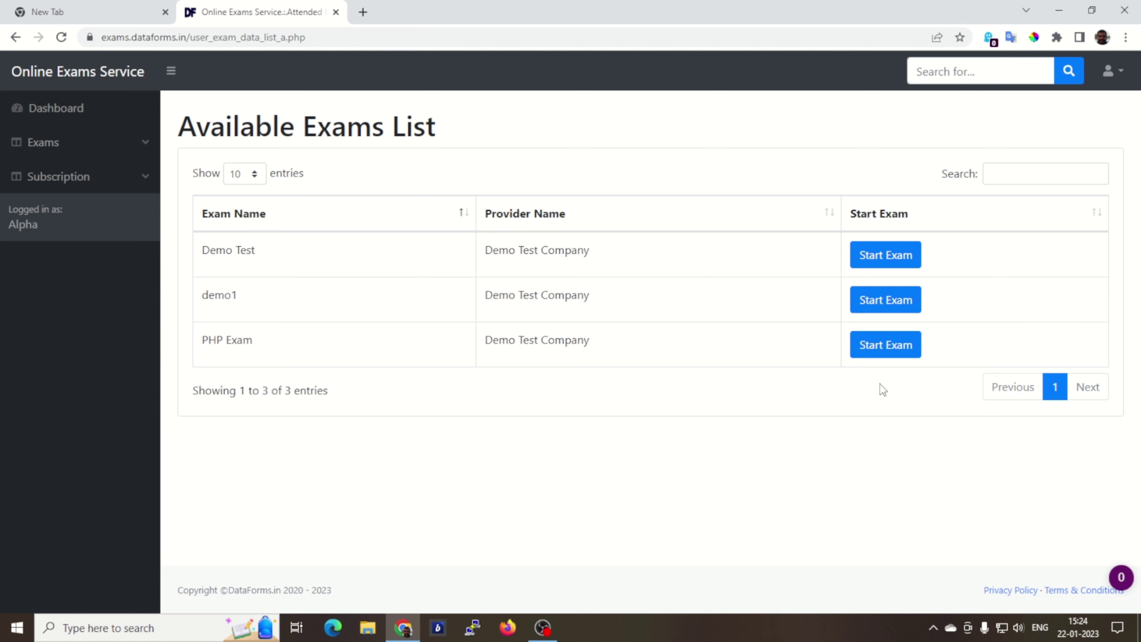
Step: Start the PHP Exam from its row in the Available Exams List
left_click(883, 349)
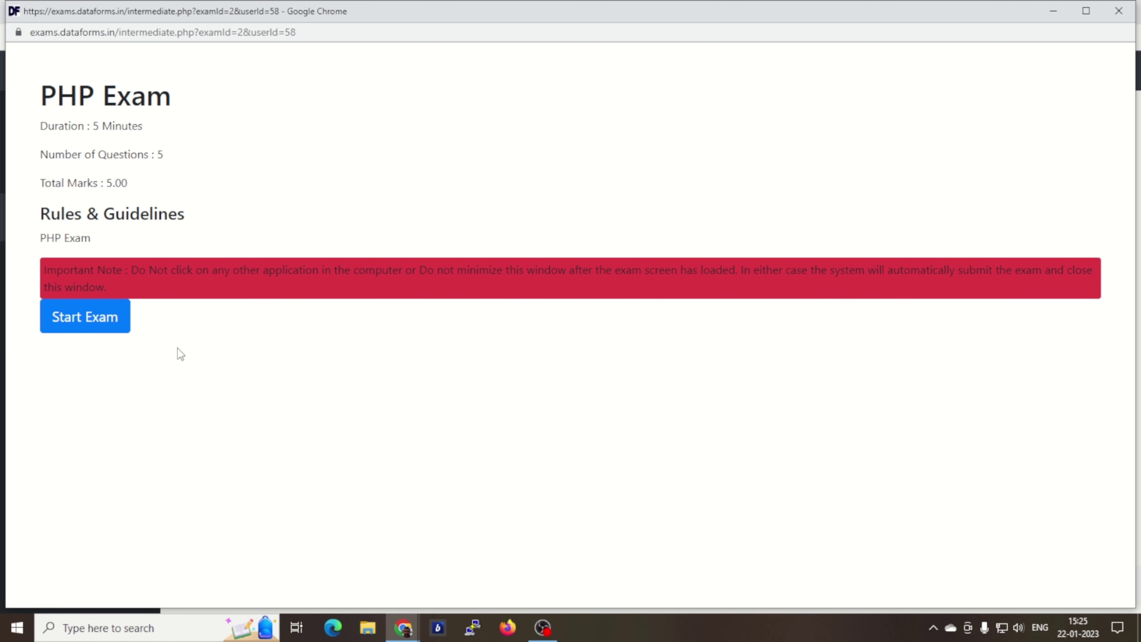
Step: Begin the PHP Exam and save question 1's answer, a) Hypertext Preprocessor
left_click(86, 320)
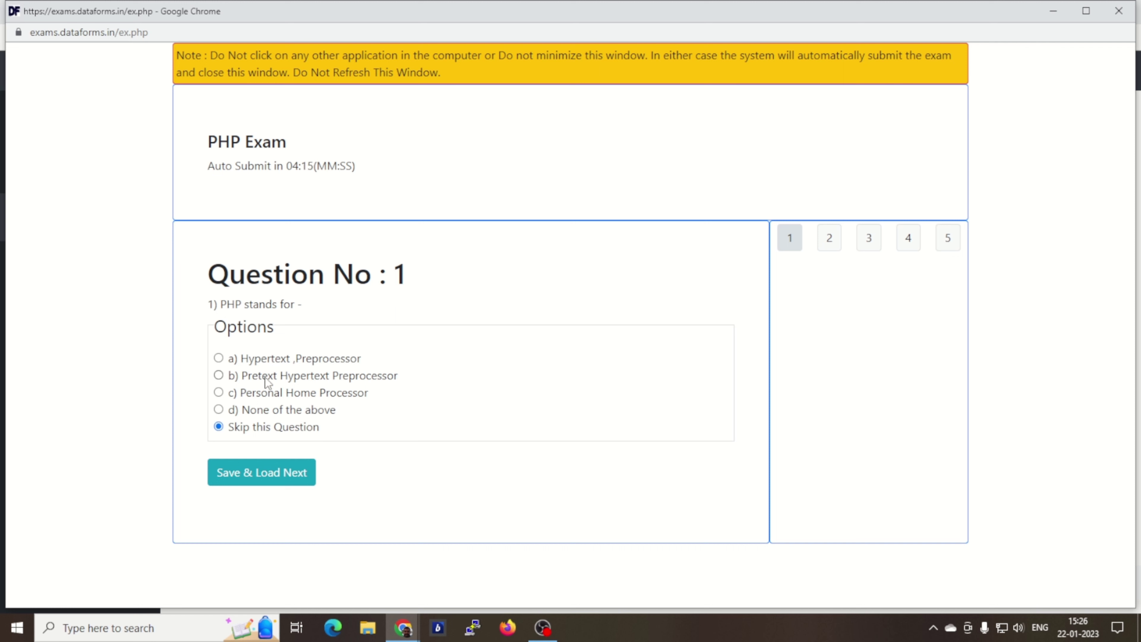
left_click(219, 358)
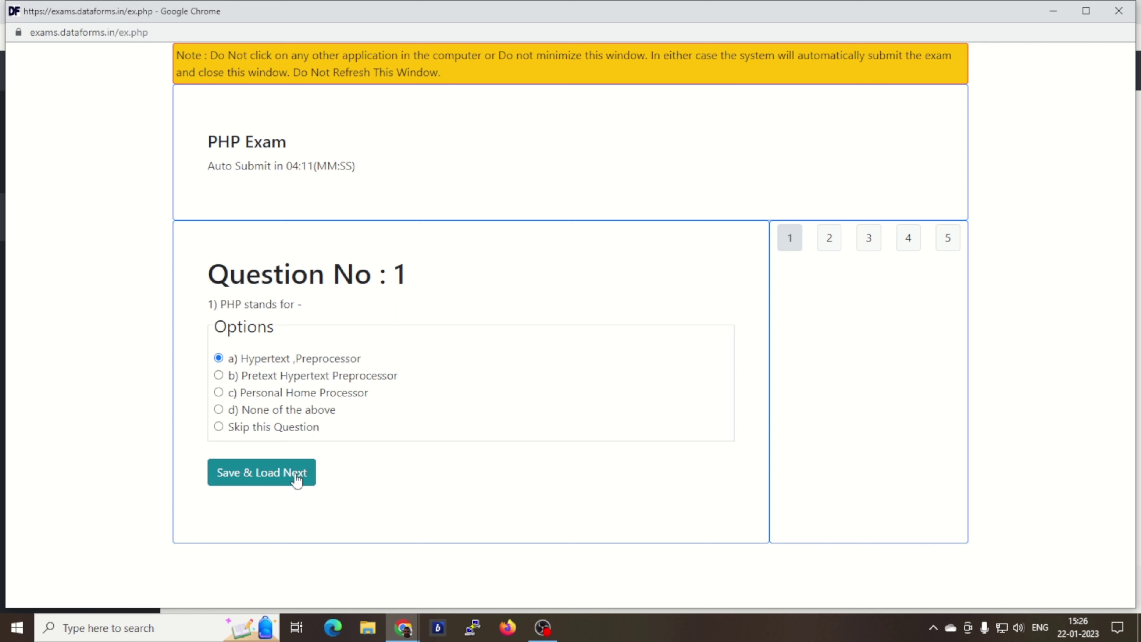
left_click(262, 478)
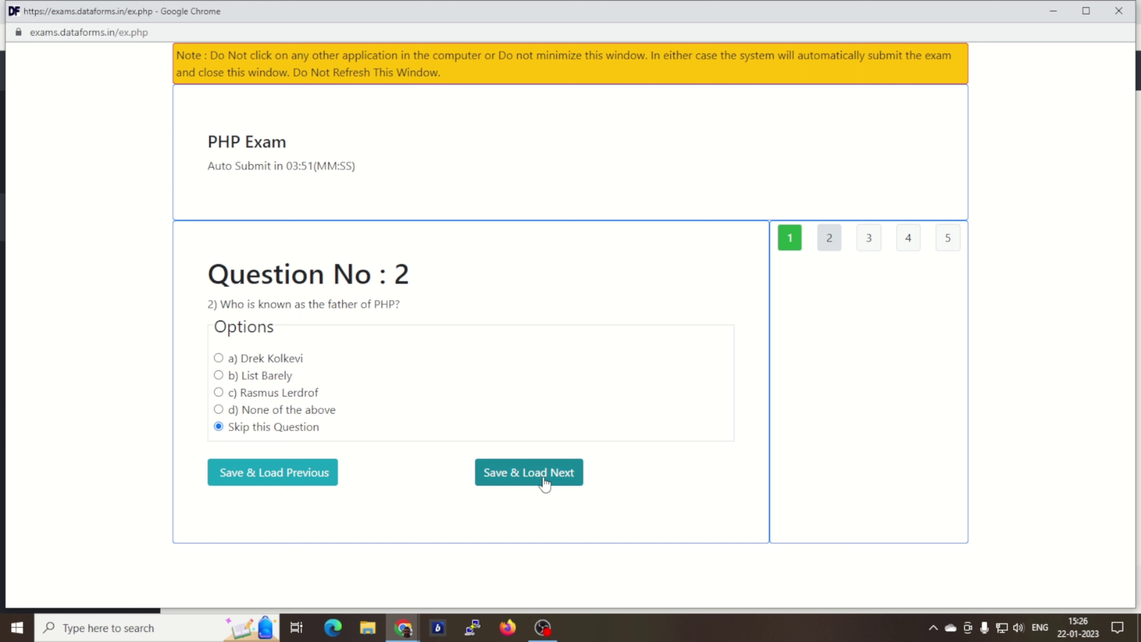
Step: Answer question 2 with Rasmus Lerdrof and question 3 with $ (Dollar), saving each
left_click(533, 475)
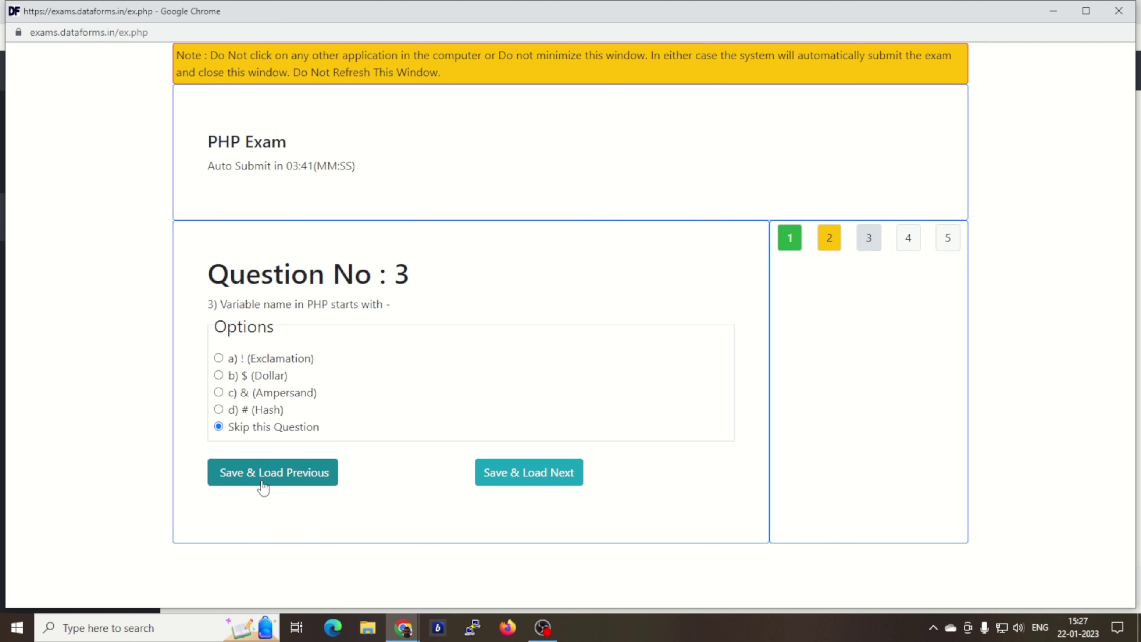
left_click(275, 478)
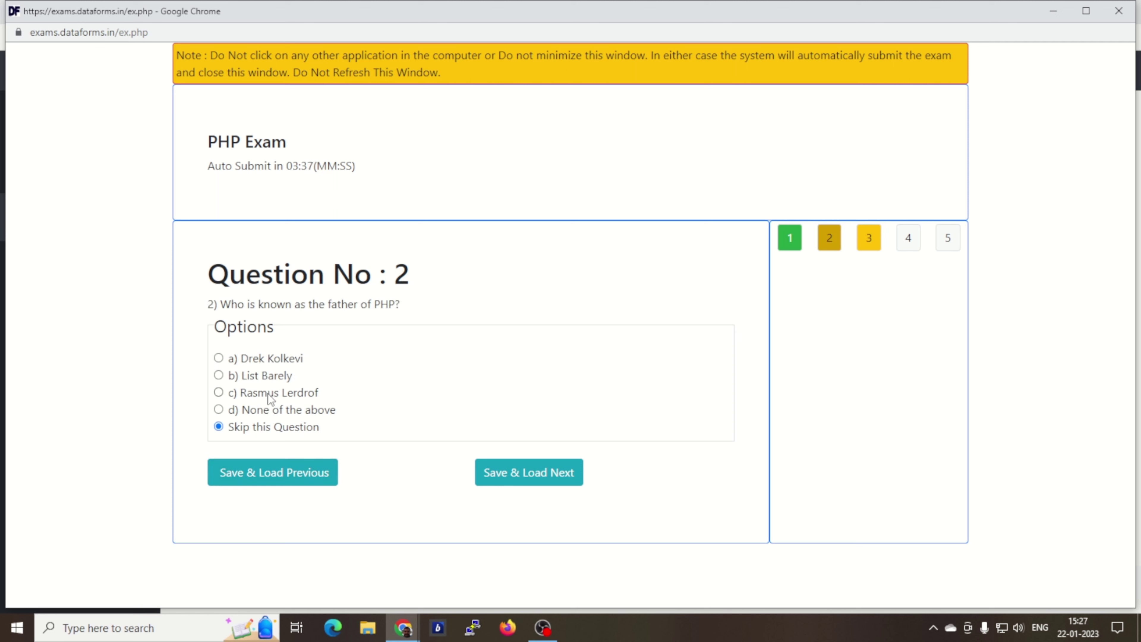
left_click(229, 396)
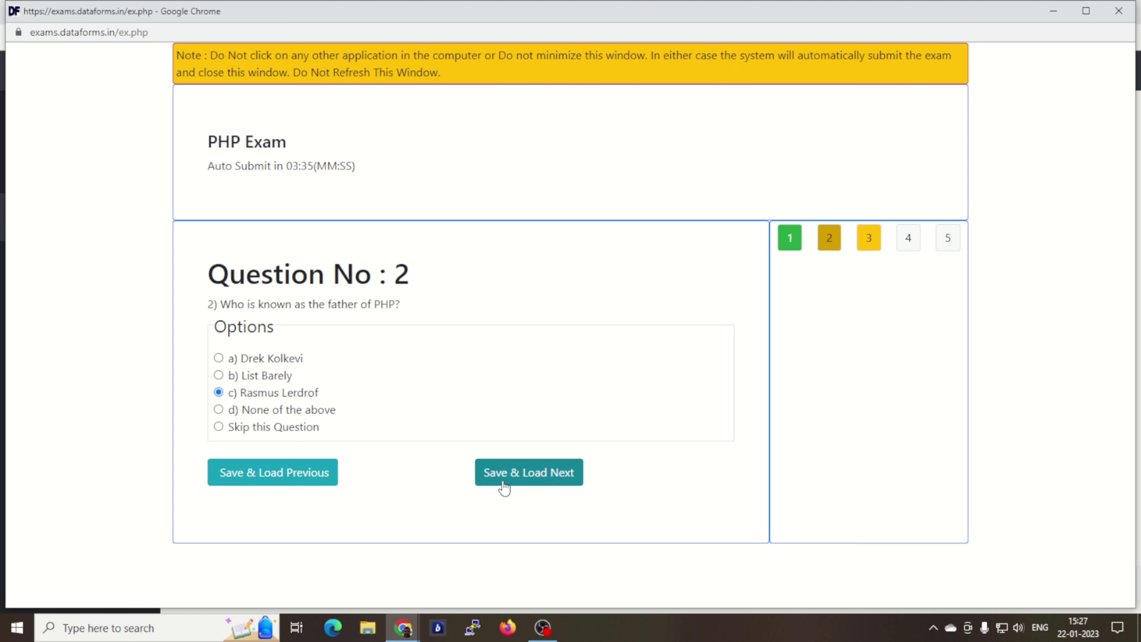
left_click(519, 479)
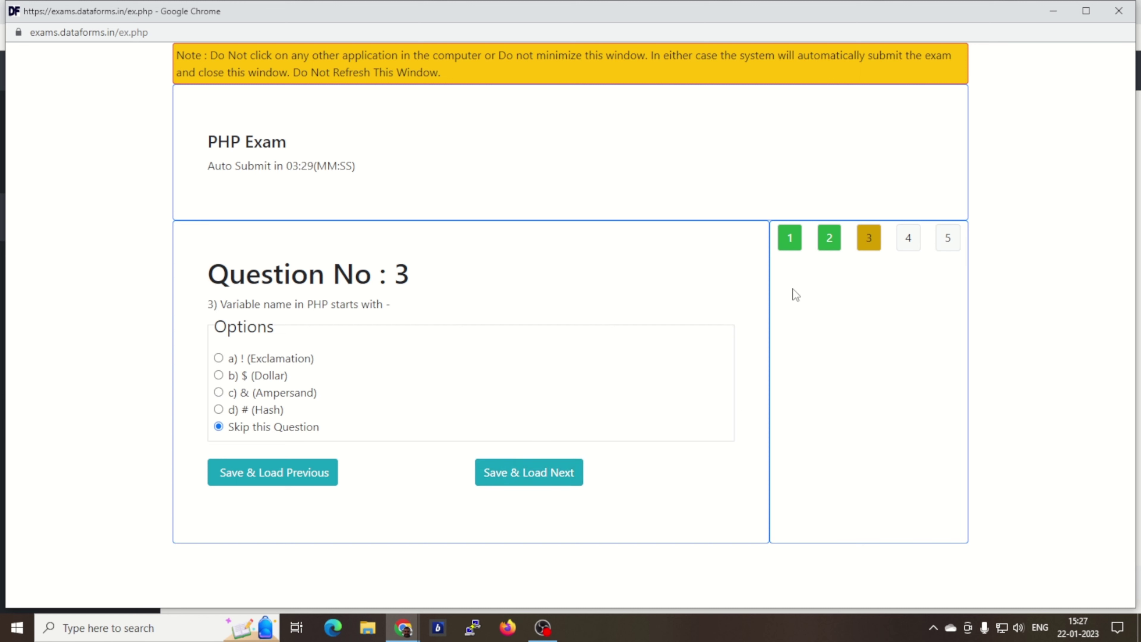
left_click(224, 374)
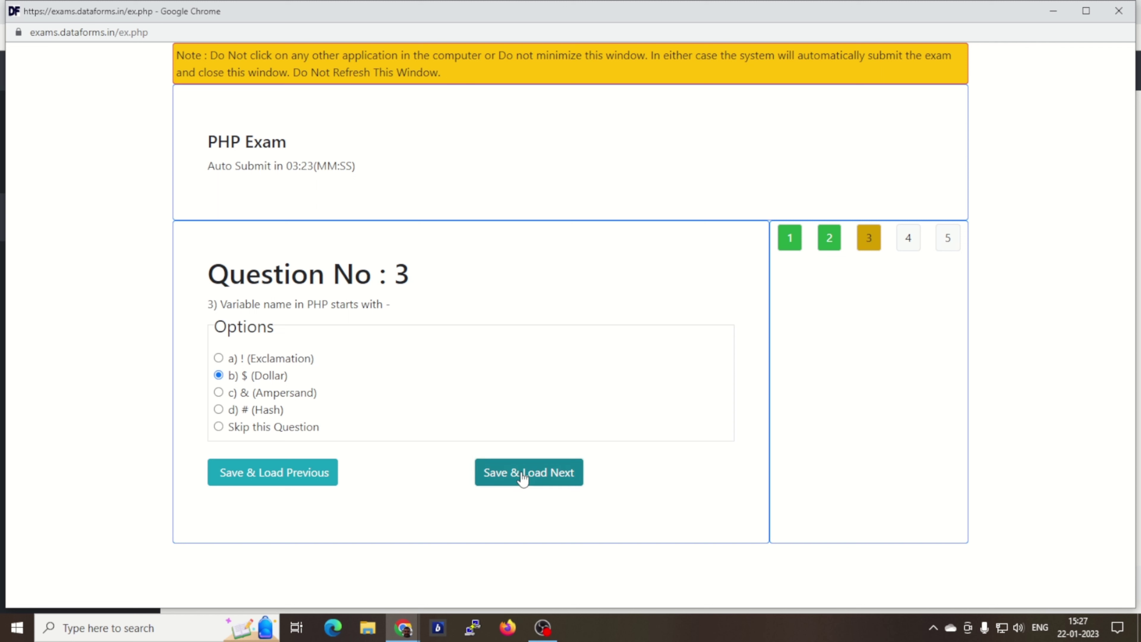
left_click(532, 475)
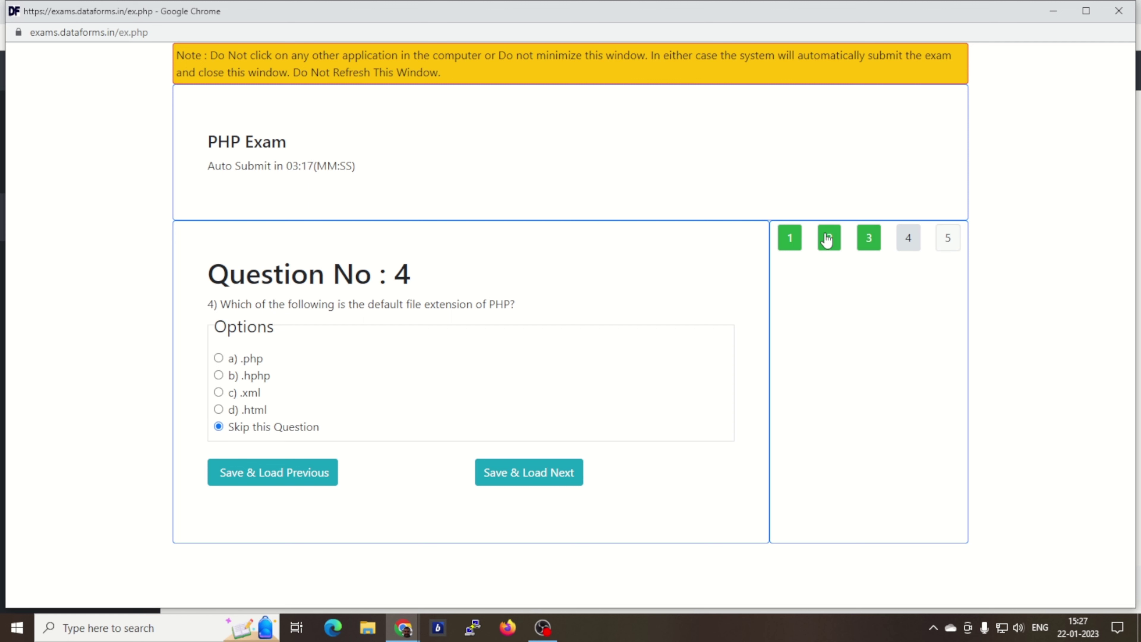
Step: After reviewing question 1, answer question 4 with a) .php and question 5 with a) Extern, then Save & Finish
left_click(790, 243)
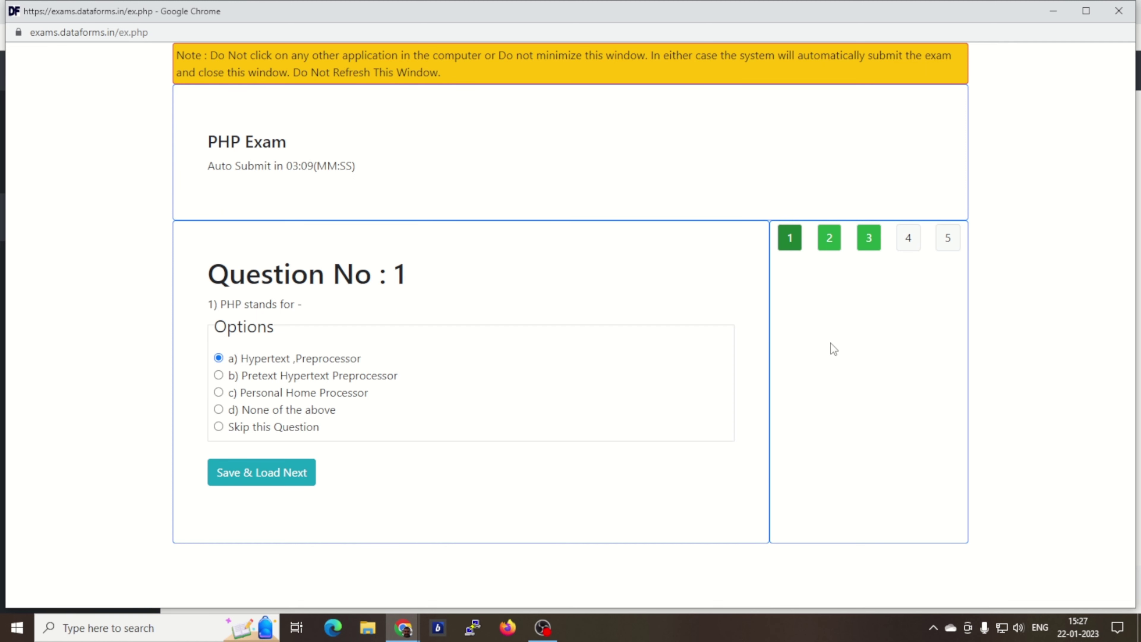
left_click(909, 240)
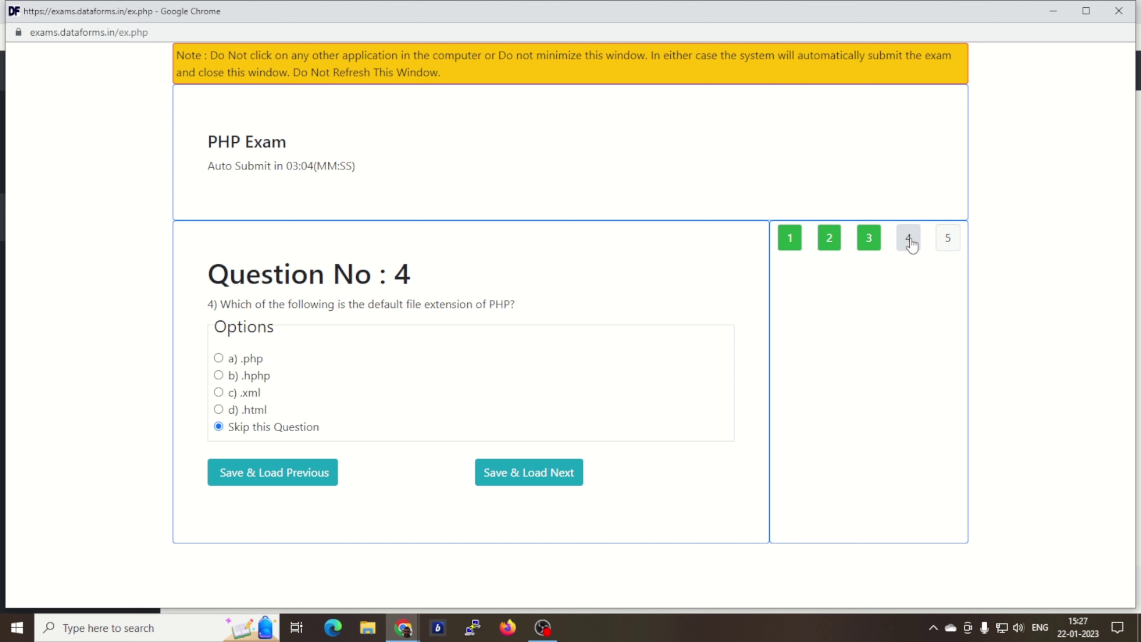
left_click(219, 358)
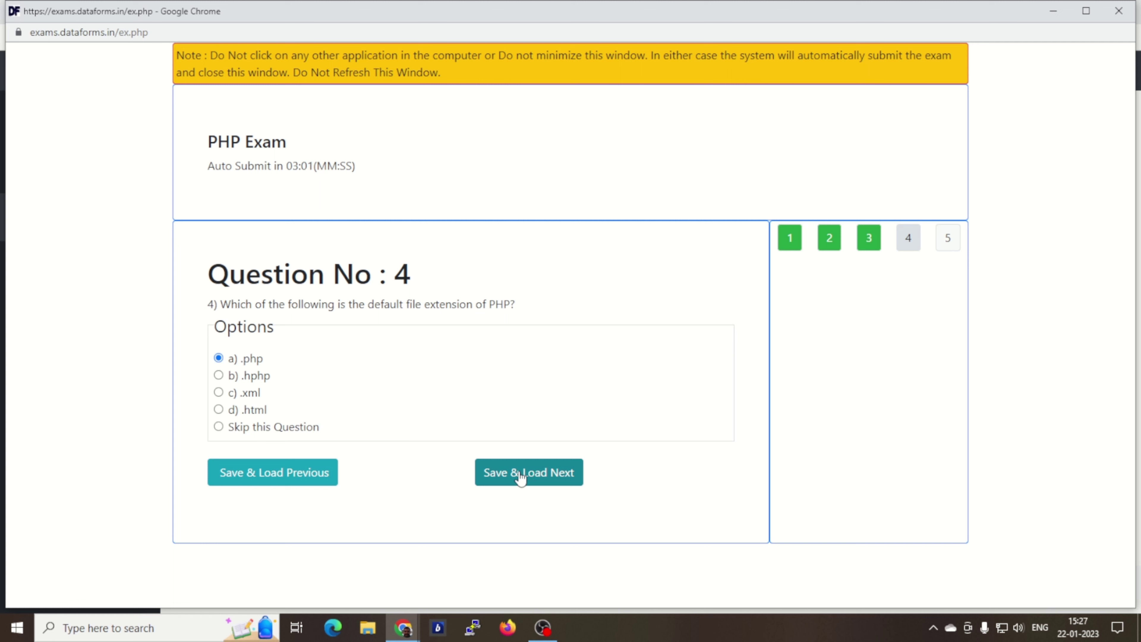
left_click(515, 479)
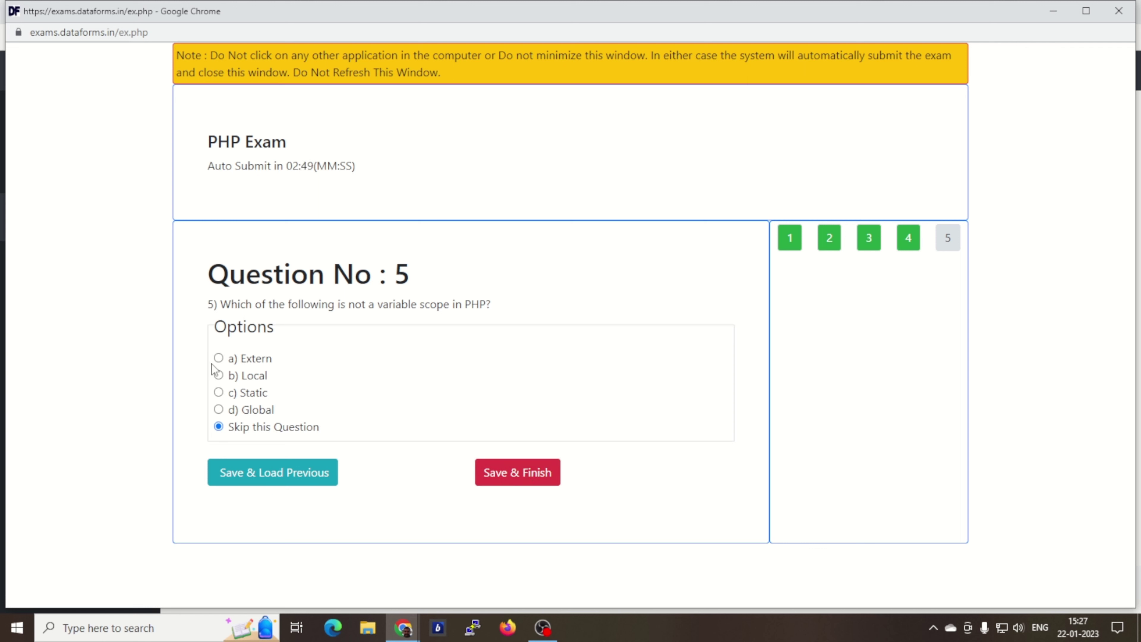
left_click(219, 358)
left_click(515, 479)
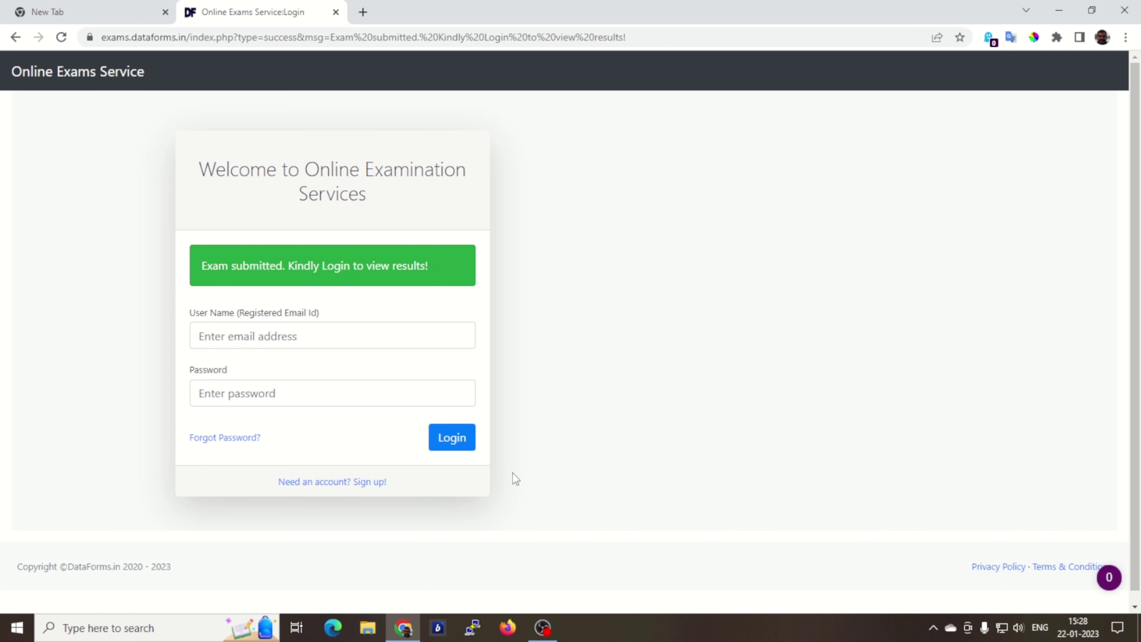
Step: Log back in with the registered e-mail and password to return to the Dashboard
left_click(313, 330)
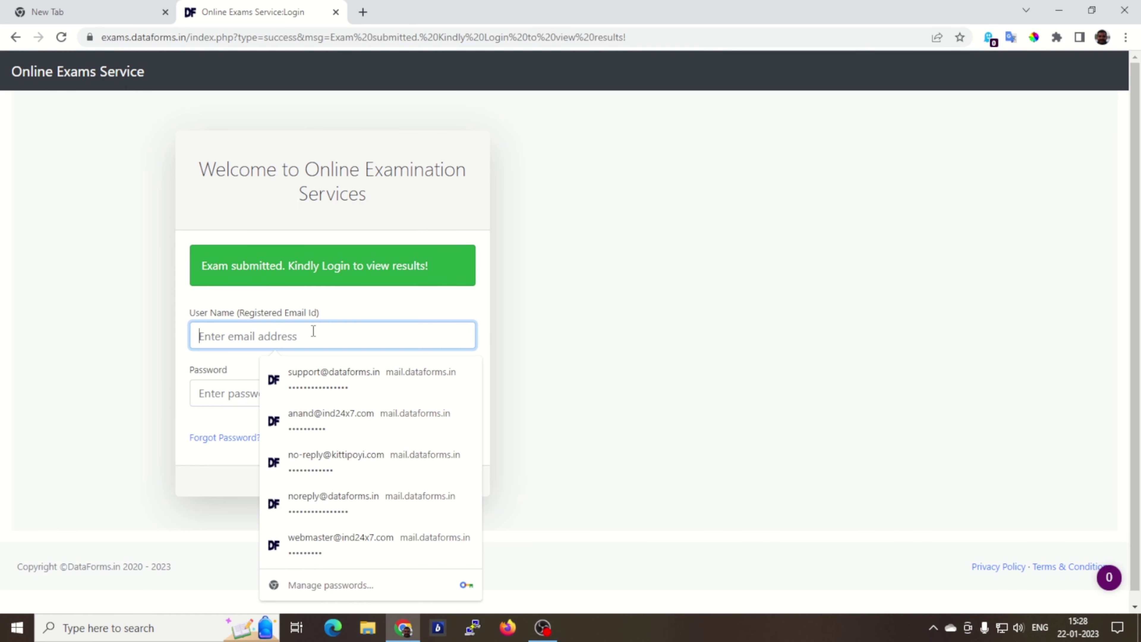
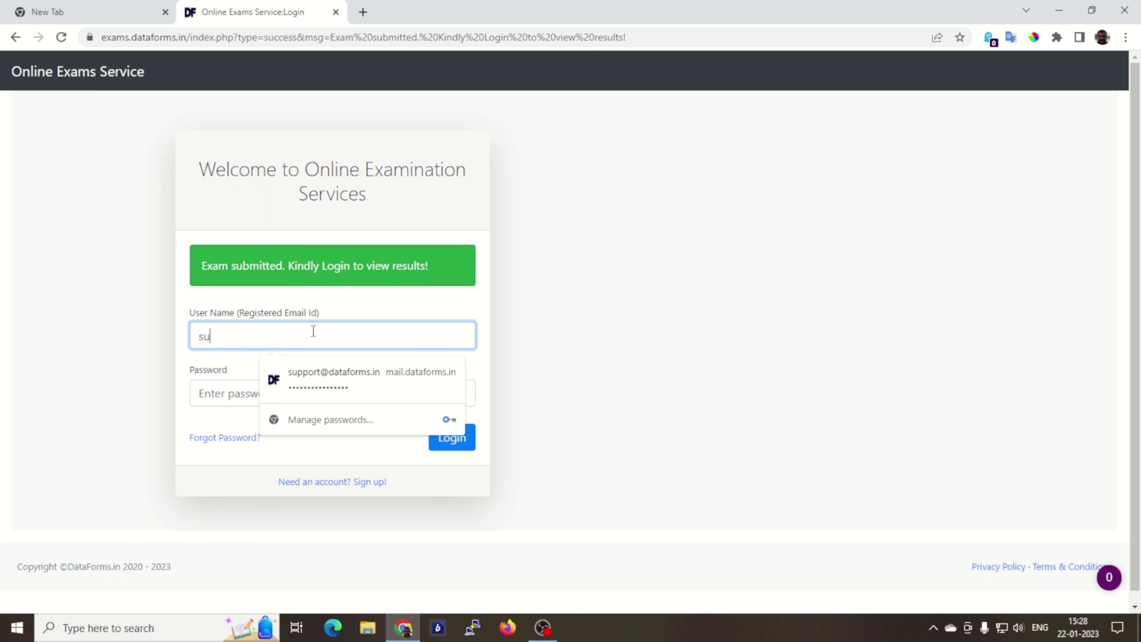
key("Tab")
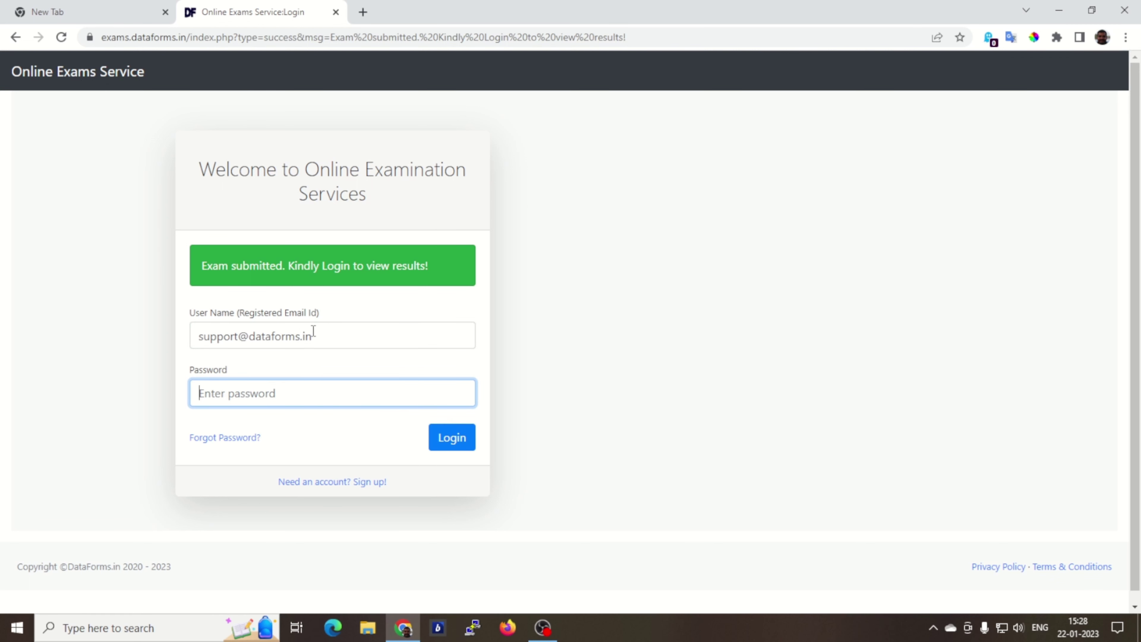
type("•••••••••")
left_click(448, 440)
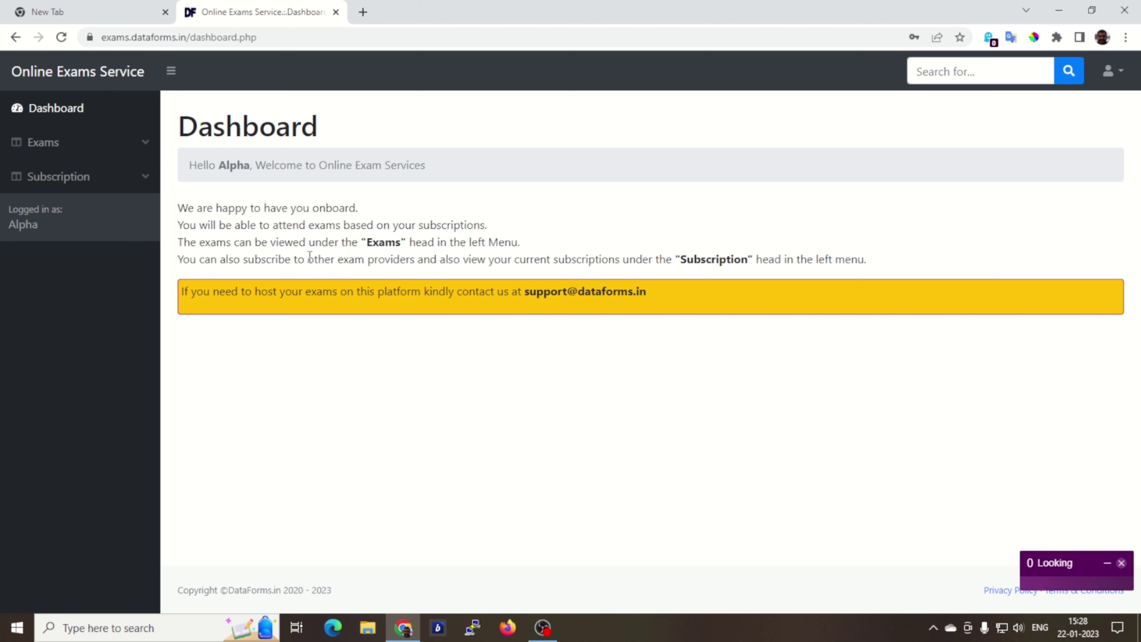
Step: Show the Attended Exams list from the Exams sidebar, with the PHP Exam scored 5.00/5.00
left_click(85, 148)
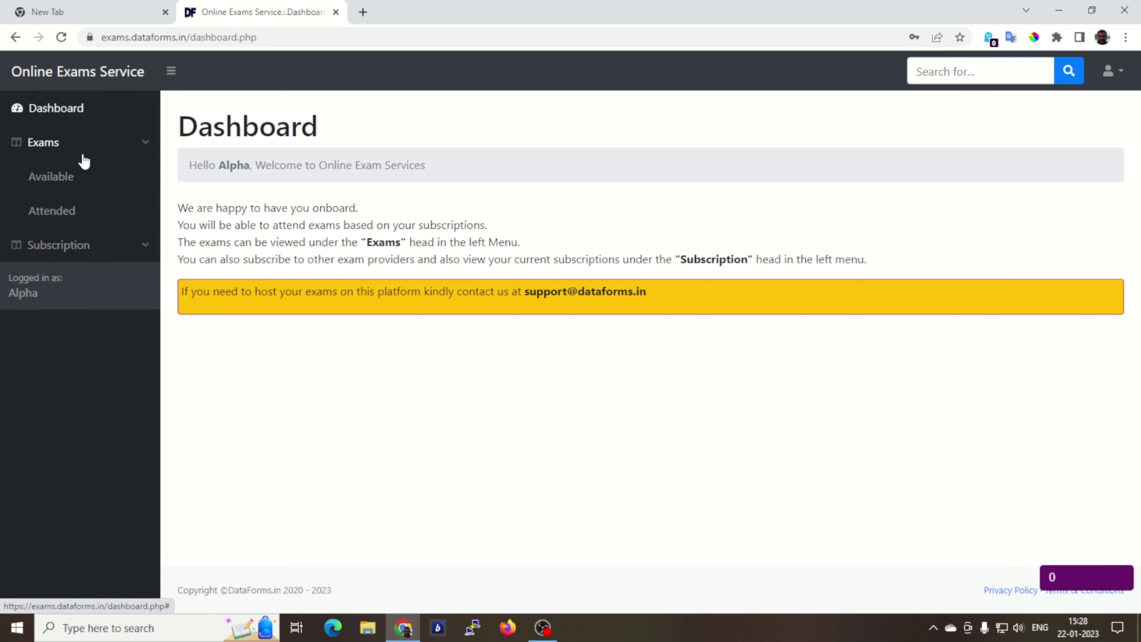
left_click(61, 220)
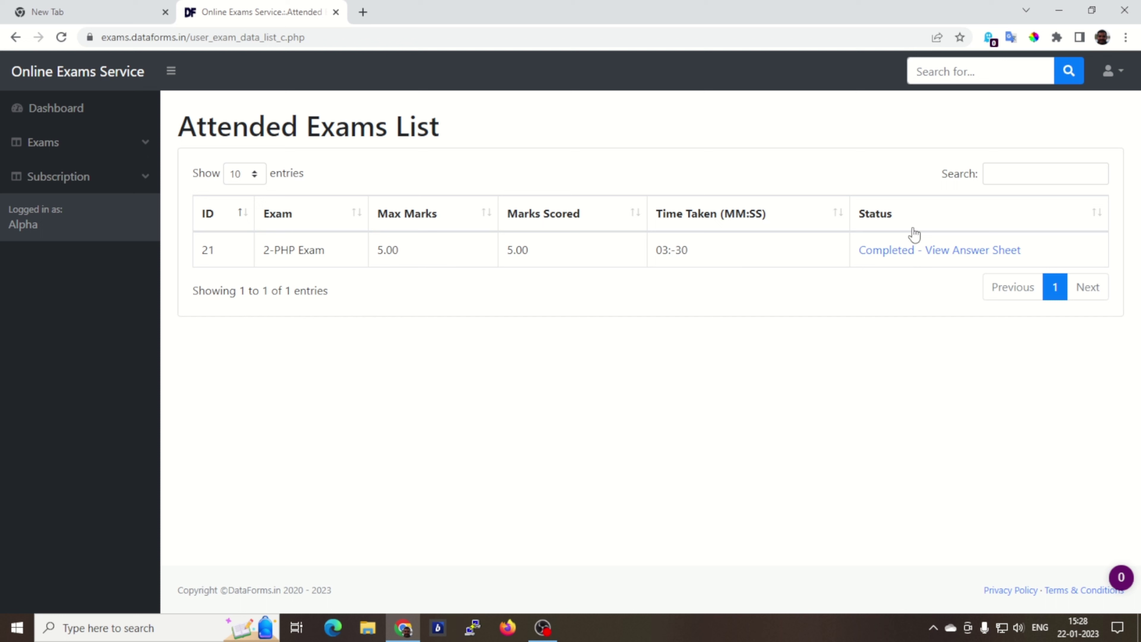
Step: Review the PHP Exam answer sheet's five correct answers, then return to the Dashboard
left_click(918, 253)
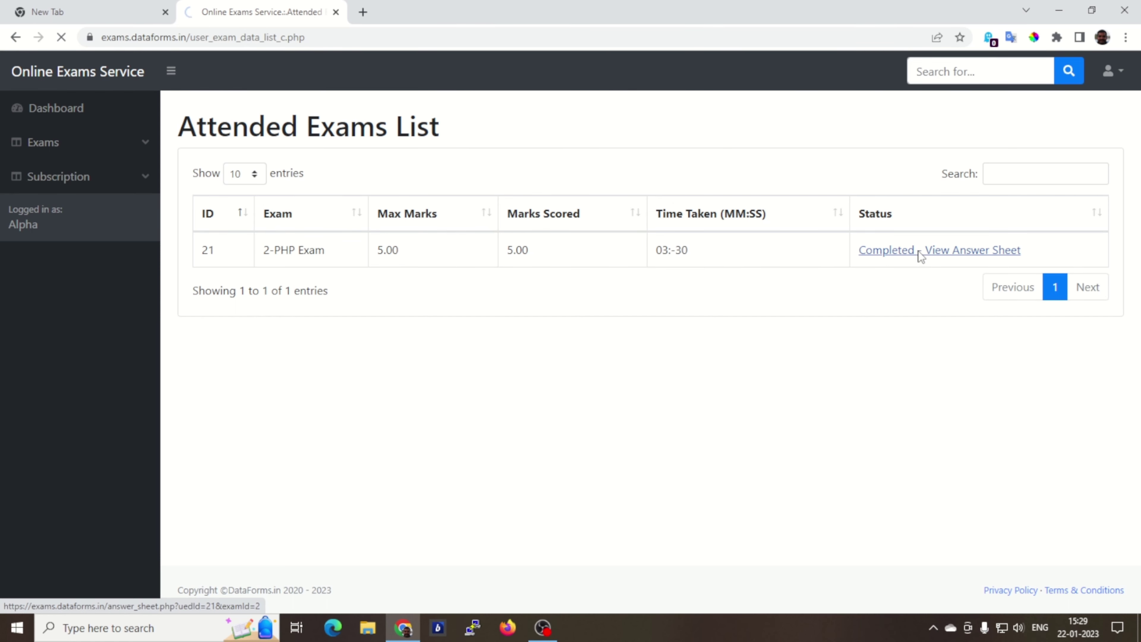
scroll(654, 316, "down", 5)
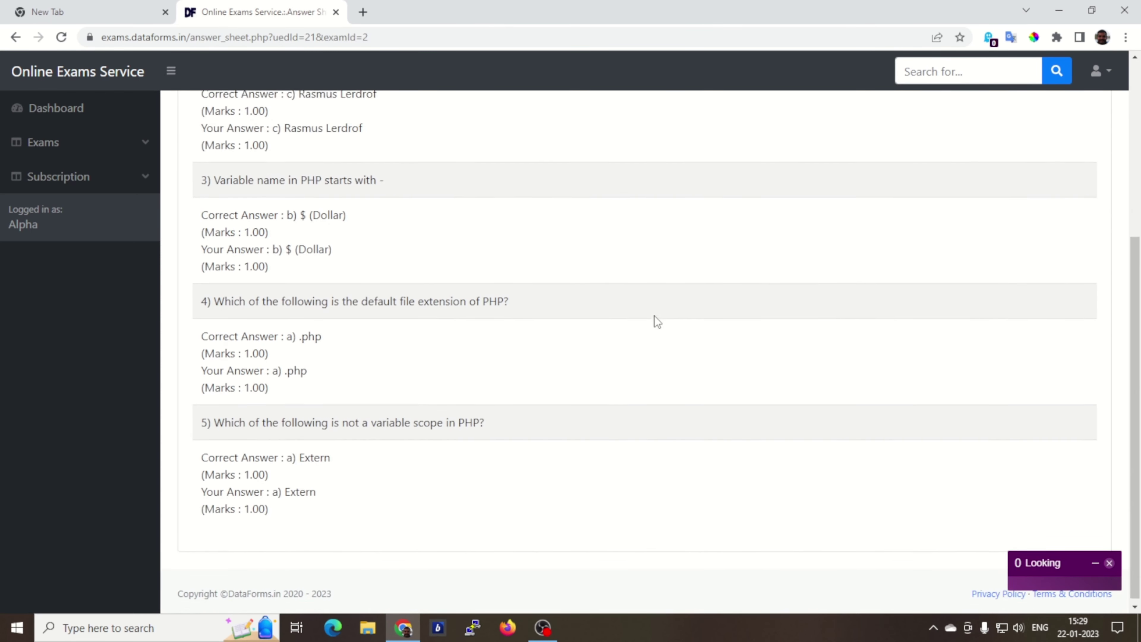
scroll(654, 316, "up", 5)
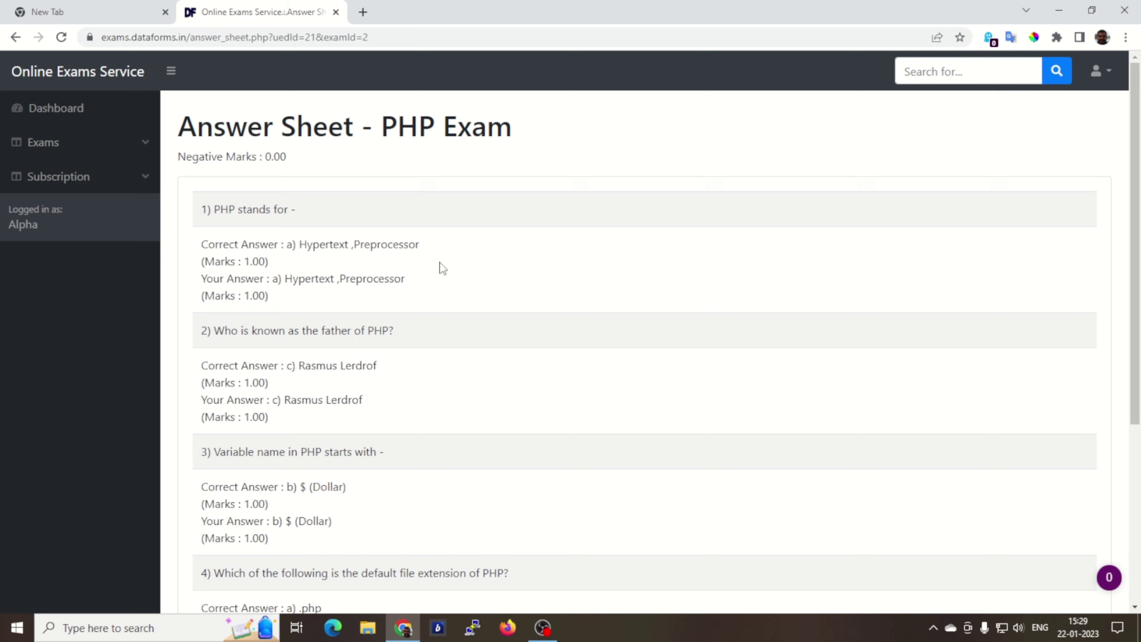
scroll(442, 268, "down", 5)
scroll(442, 268, "up", 5)
left_click(69, 115)
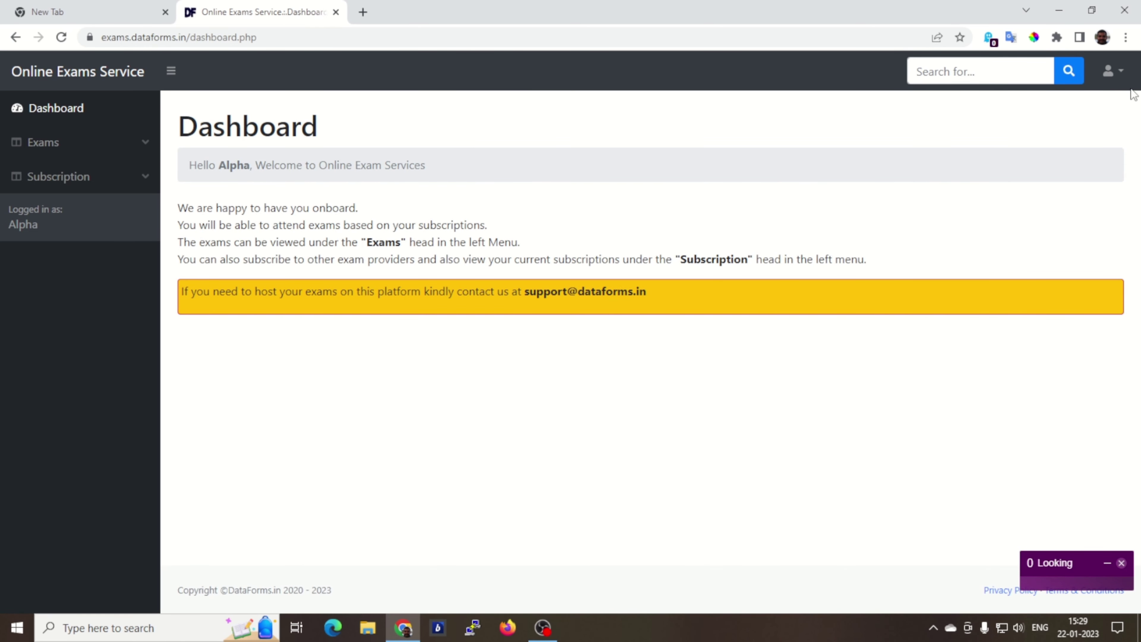
Step: Log out via the user menu and go to Forgot Password's registered e-mail field
left_click(1118, 72)
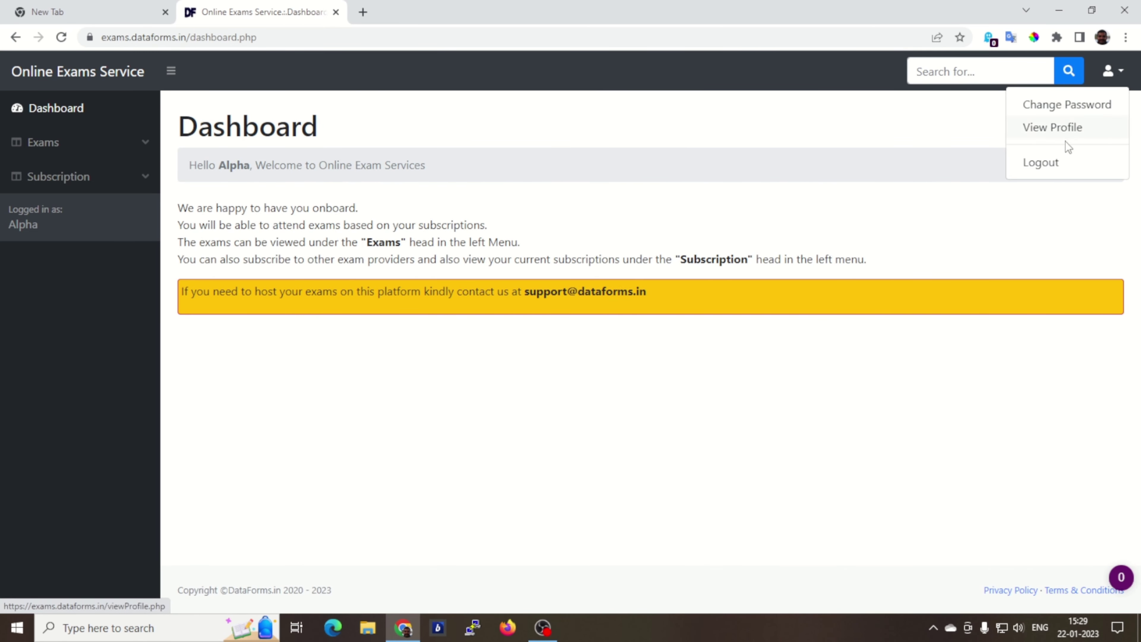
left_click(1045, 165)
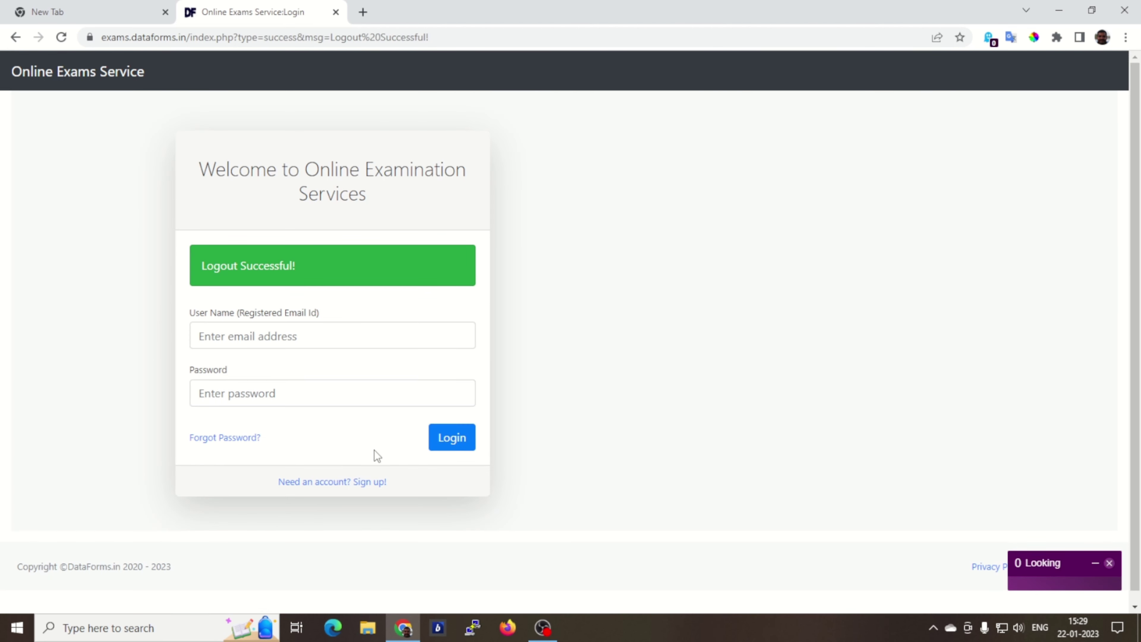
left_click(228, 438)
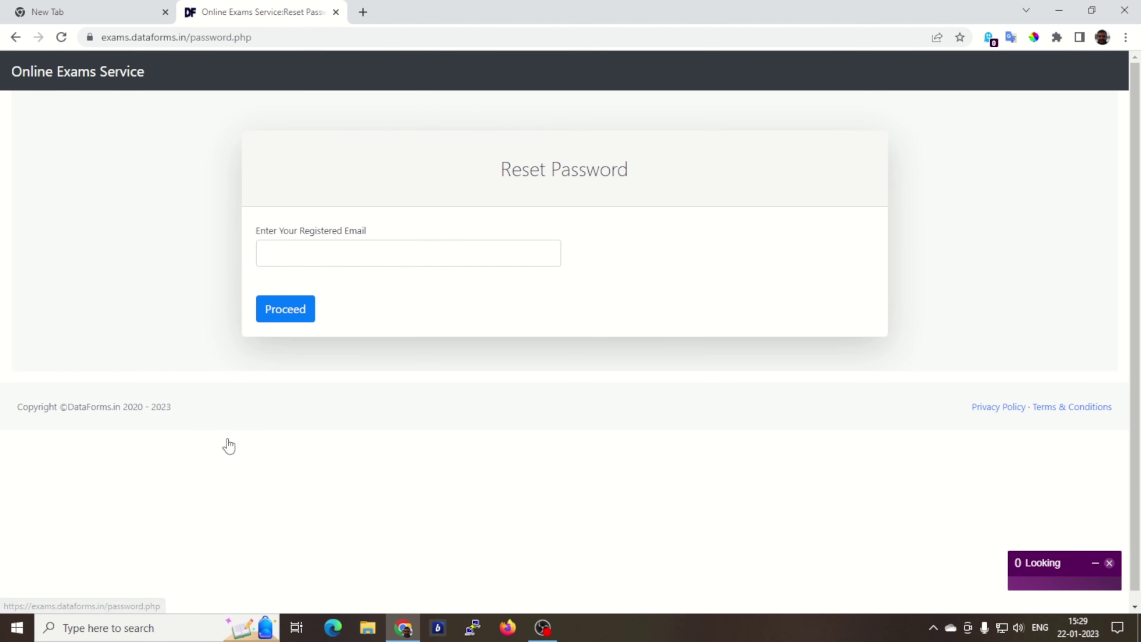
left_click(346, 254)
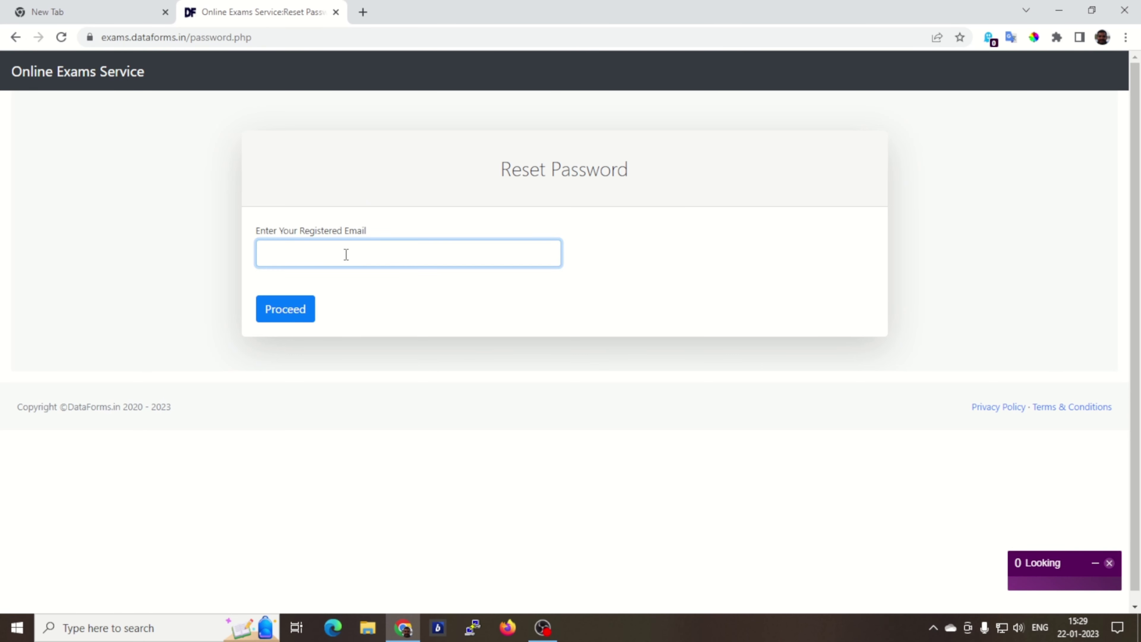